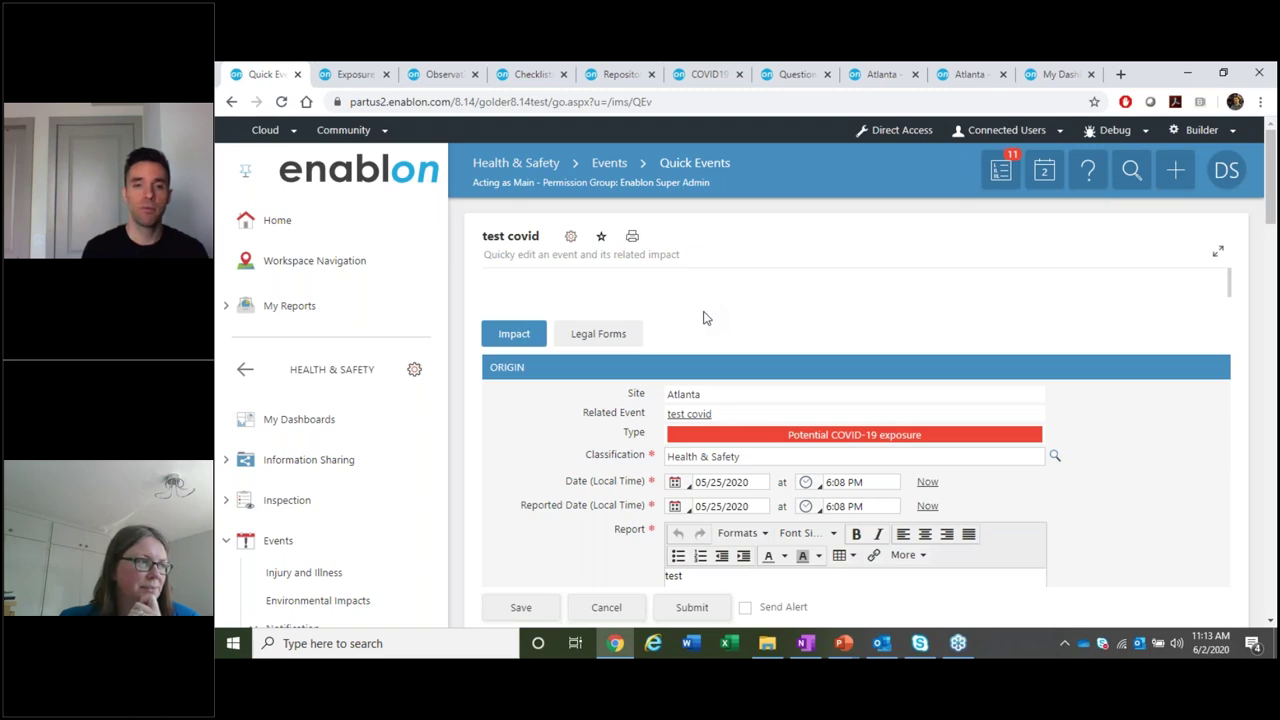
Step: Review the Origin section of the test covid quick event, noting its event type, down to the COVID-19 section
{"action": "scroll", "coordinate": [703, 318], "scroll_direction": "down", "scroll_amount": 1}
{"action": "scroll", "coordinate": [542, 367], "scroll_direction": "down", "scroll_amount": 1}
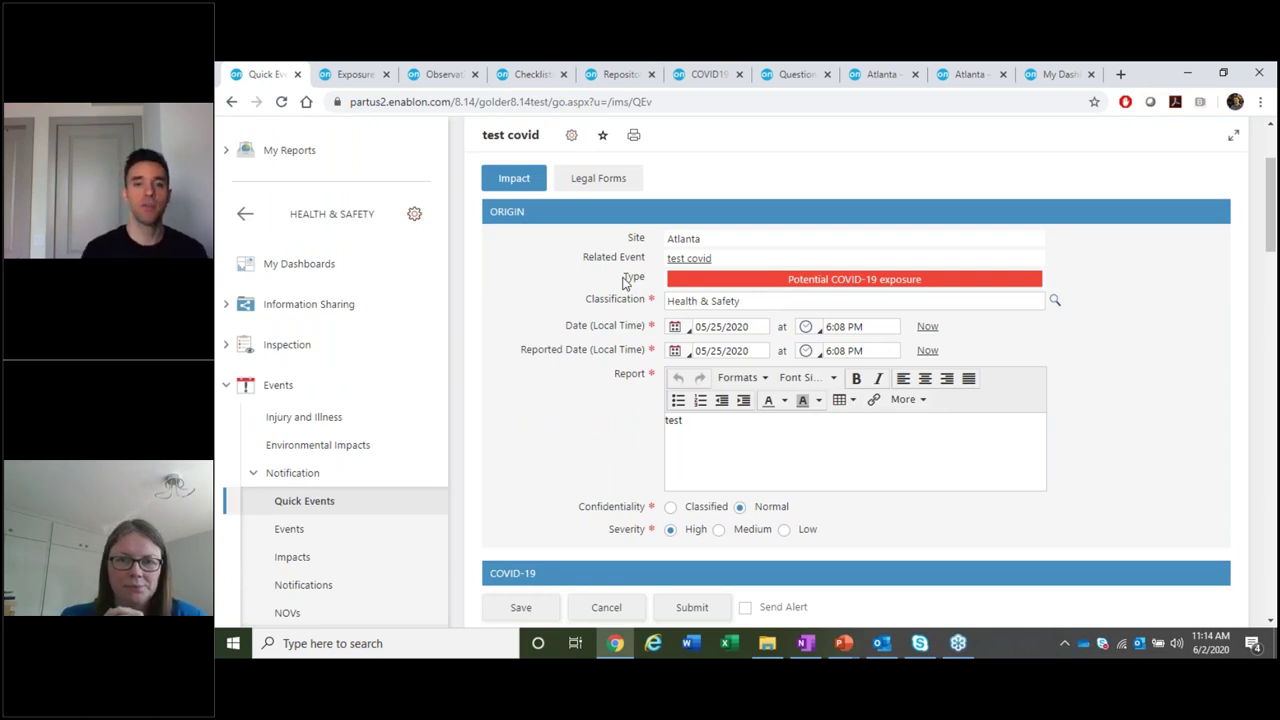
{"action": "left_click_drag", "start_coordinate": [623, 280], "coordinate": [643, 277]}
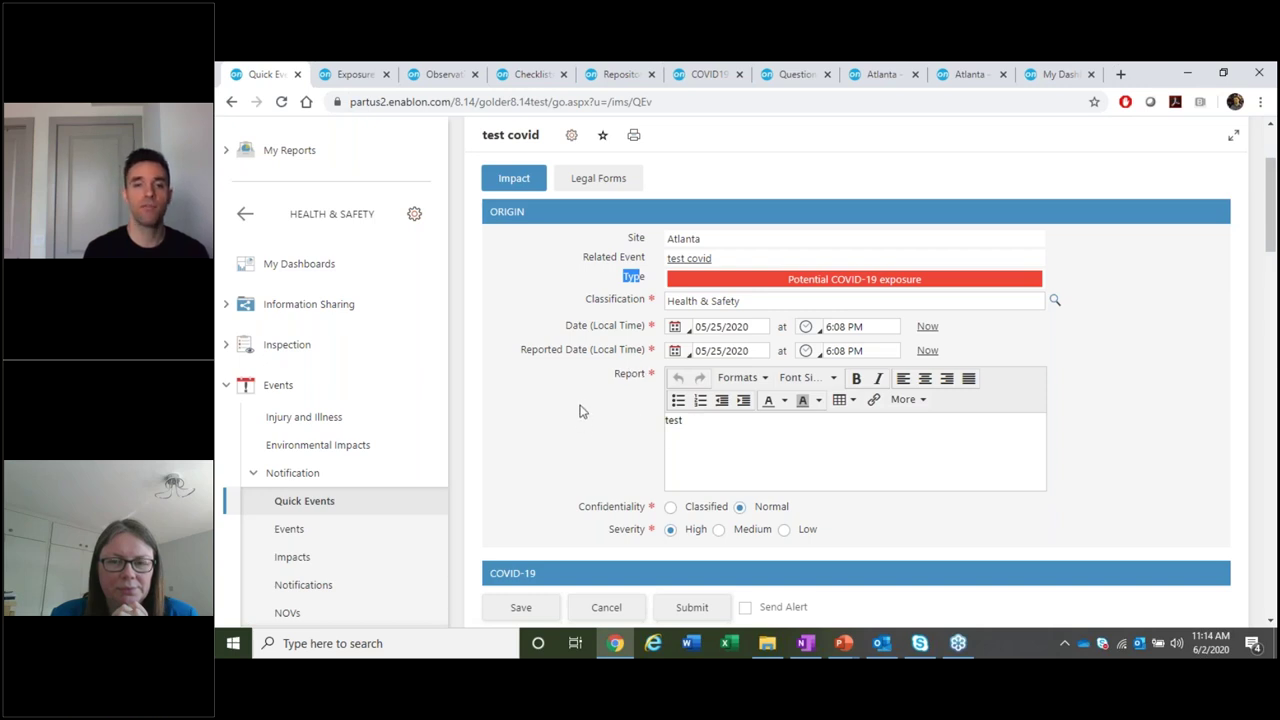
{"action": "scroll", "coordinate": [584, 404], "scroll_direction": "down", "scroll_amount": 1}
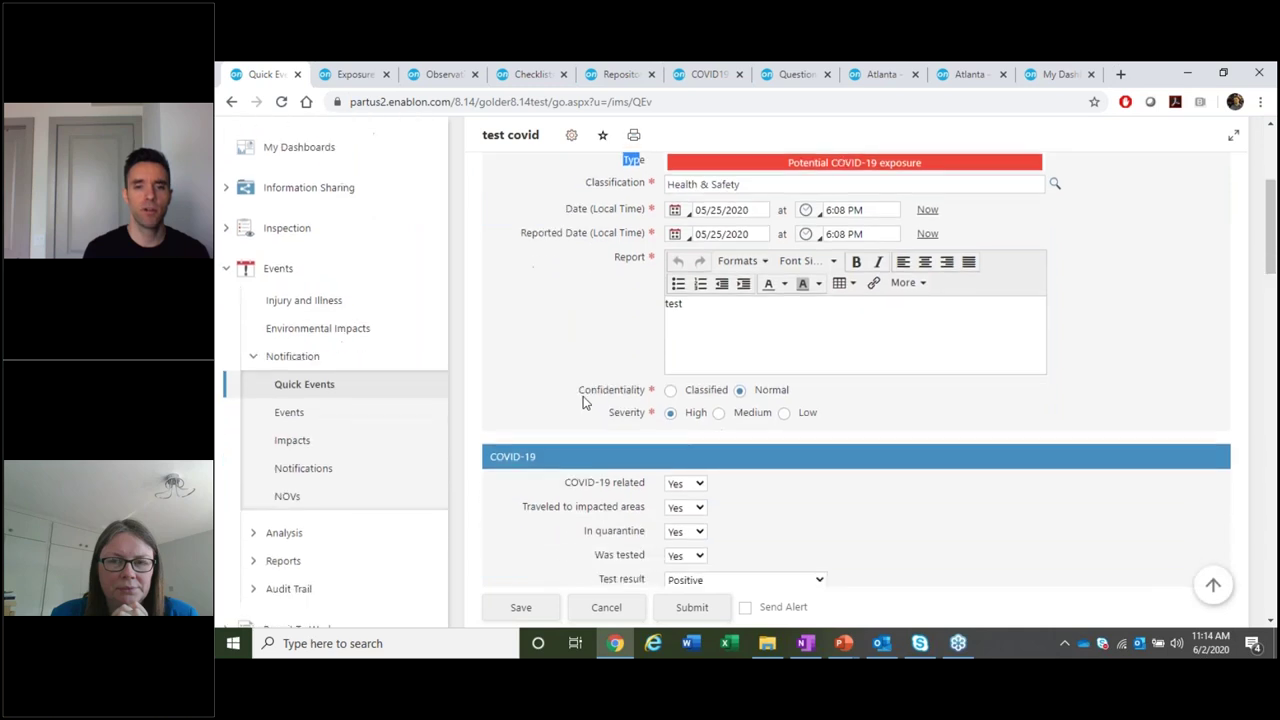
{"action": "scroll", "coordinate": [584, 400], "scroll_direction": "down", "scroll_amount": 1}
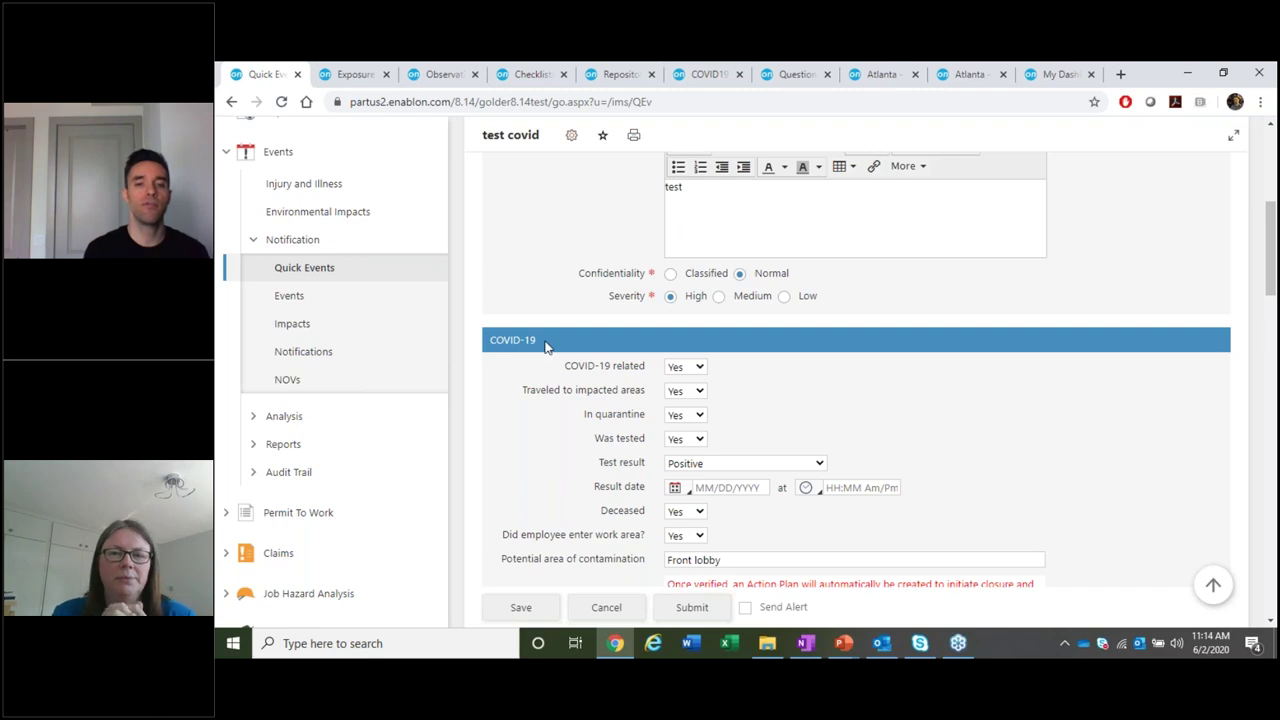
Step: Examine the COVID-19 fields on travel, quarantine, test result options, result date, deceased status, work area entry and potential area of contamination
{"action": "left_click_drag", "start_coordinate": [546, 346], "coordinate": [490, 341]}
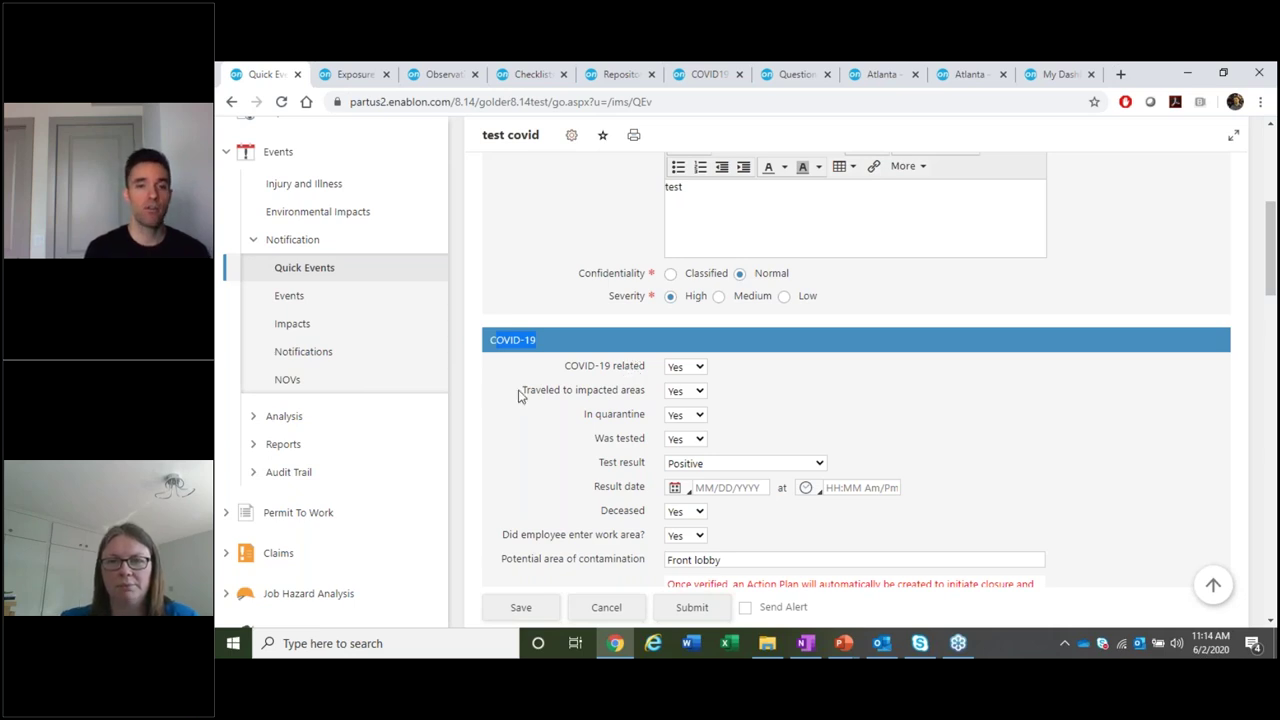
{"action": "left_click_drag", "start_coordinate": [518, 396], "coordinate": [645, 392]}
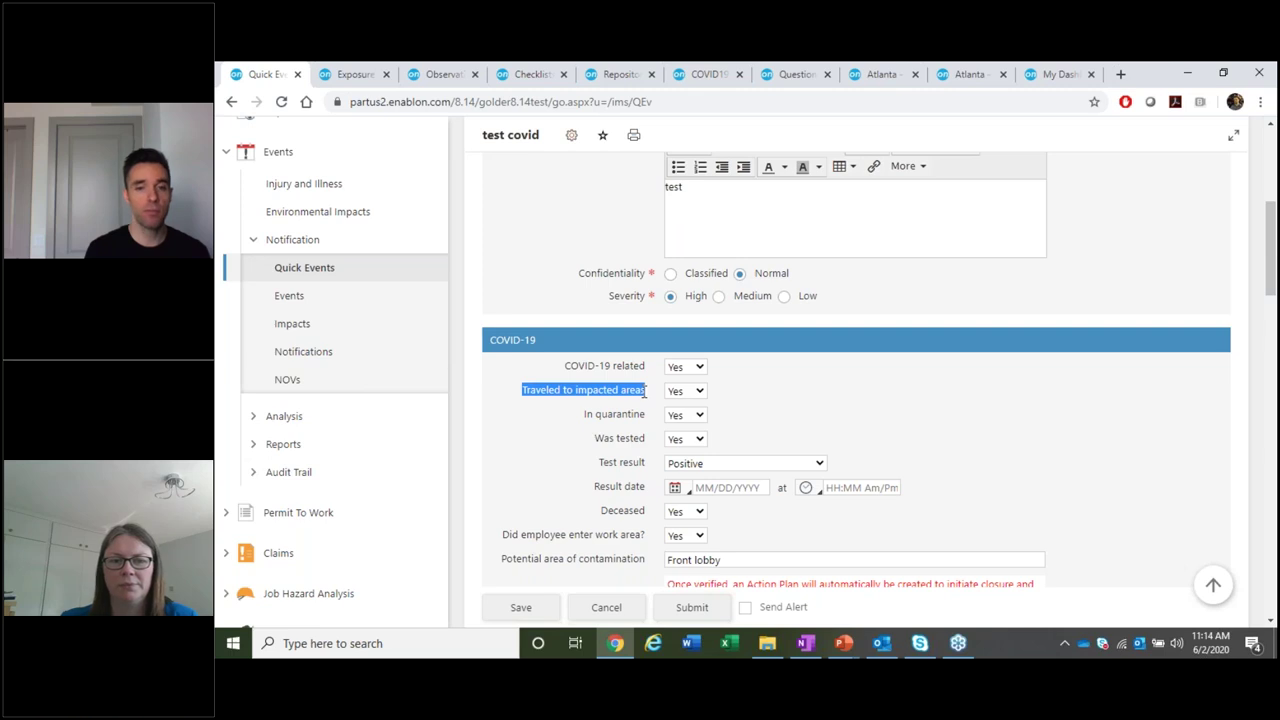
{"action": "left_click_drag", "start_coordinate": [582, 418], "coordinate": [645, 416]}
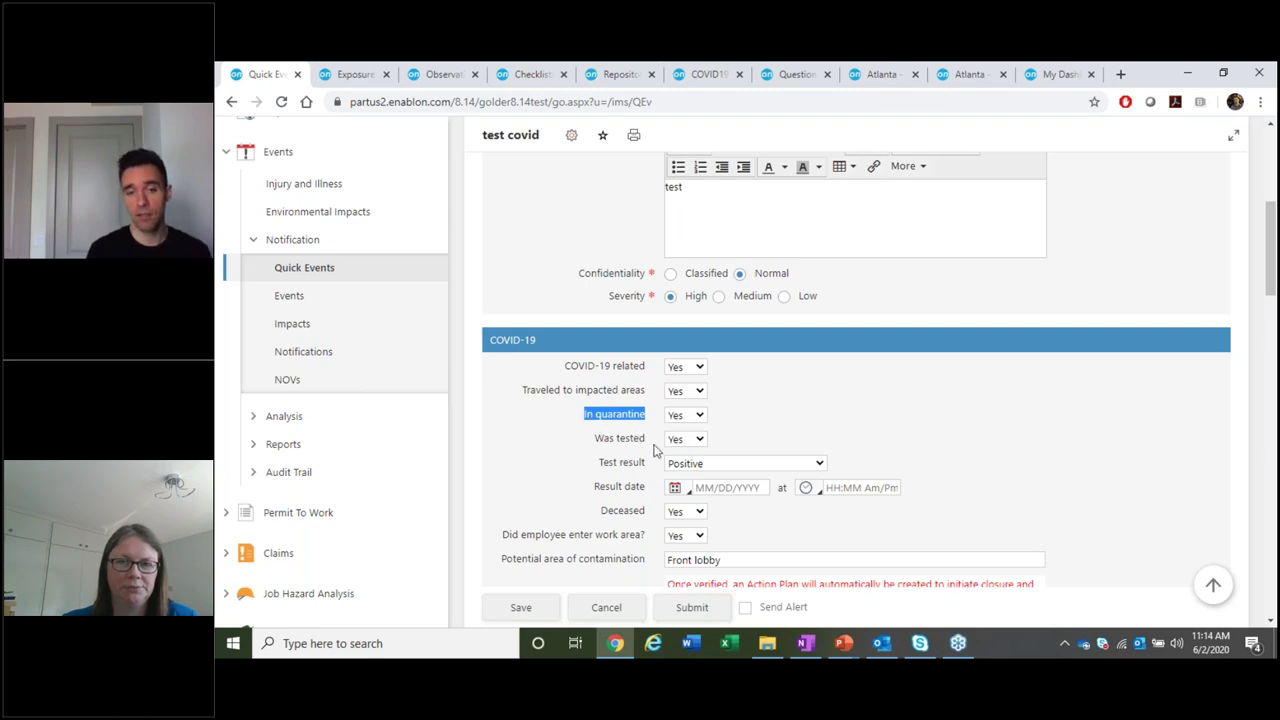
{"action": "left_click", "coordinate": [704, 467]}
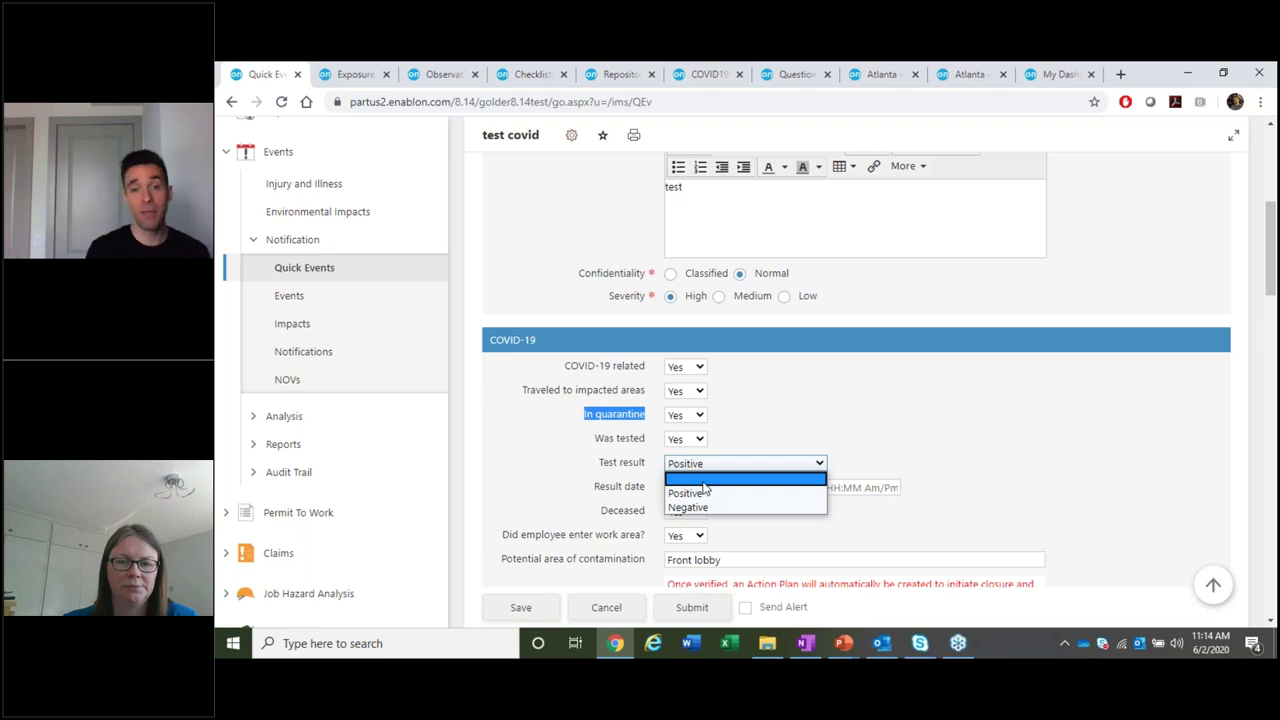
{"action": "left_click", "coordinate": [598, 486]}
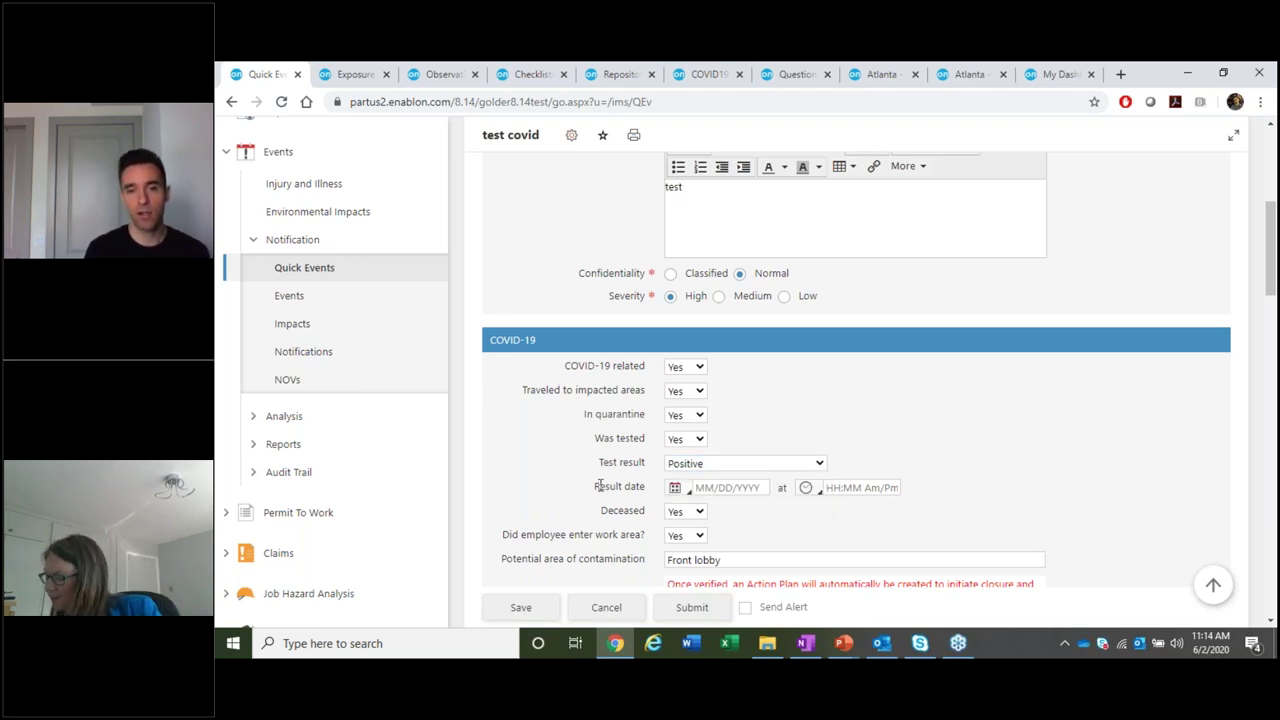
{"action": "left_click_drag", "start_coordinate": [596, 486], "coordinate": [647, 487]}
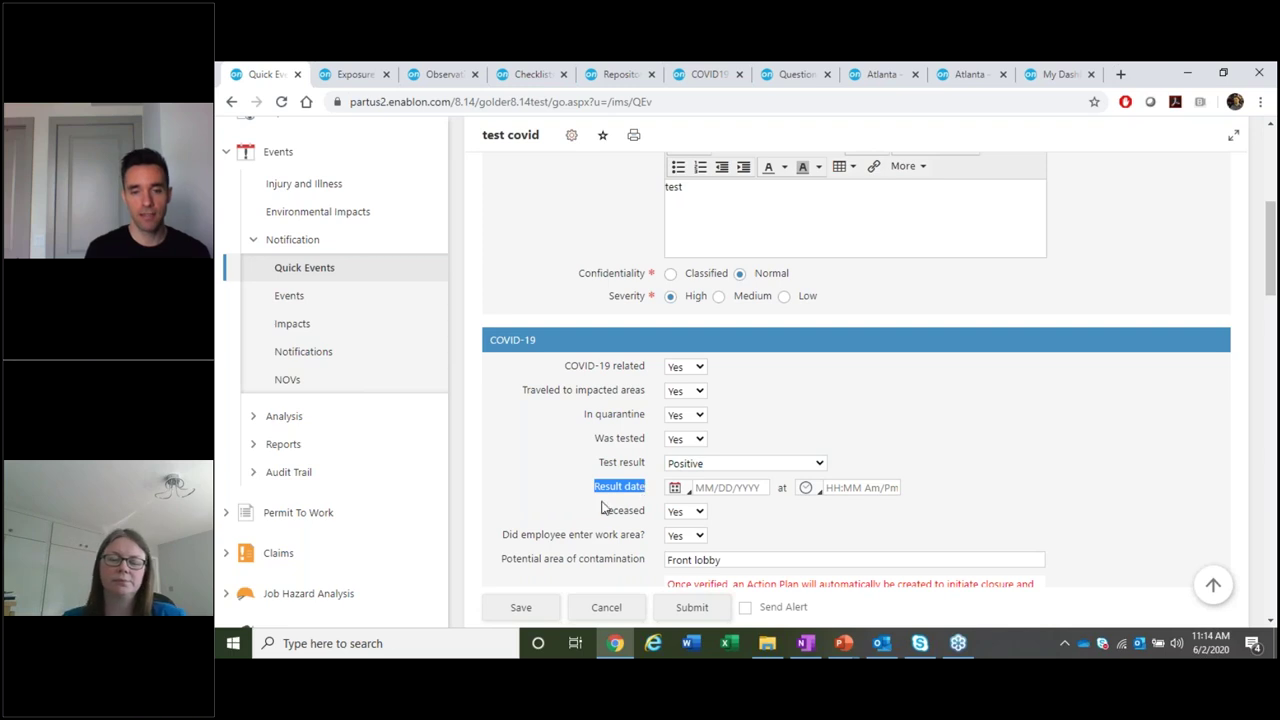
{"action": "left_click_drag", "start_coordinate": [598, 510], "coordinate": [660, 515]}
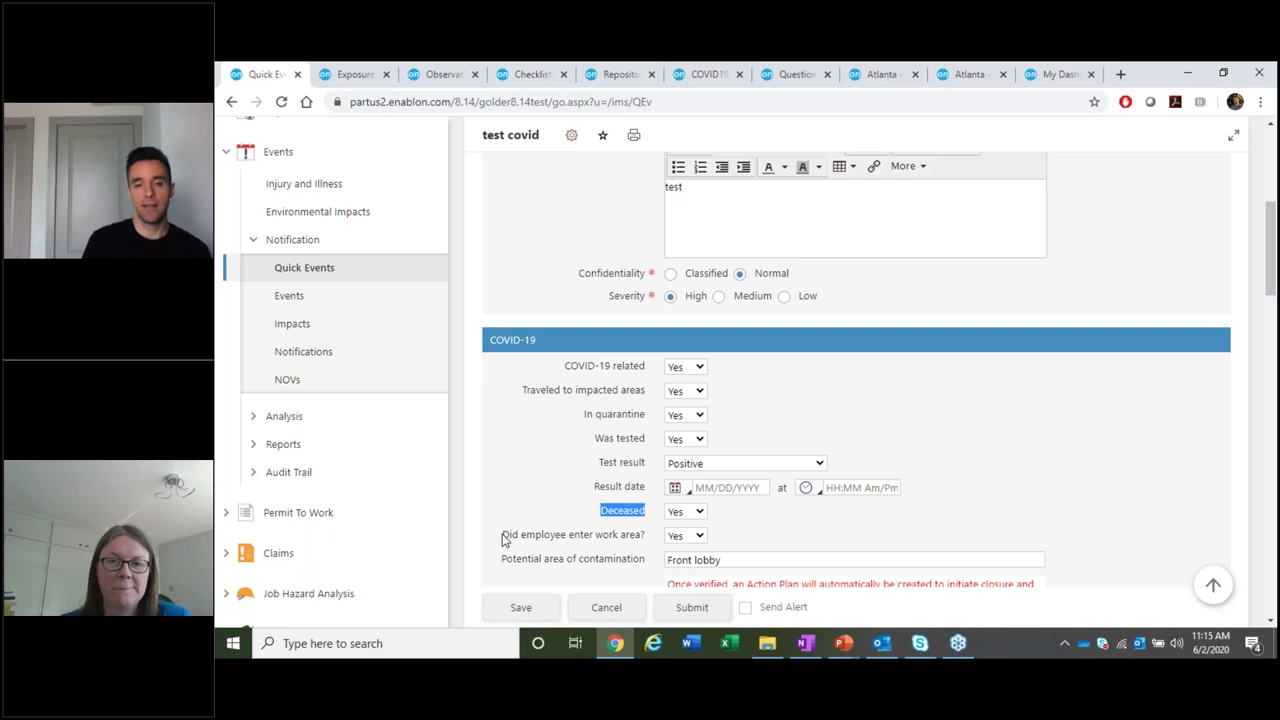
{"action": "left_click_drag", "start_coordinate": [501, 535], "coordinate": [645, 538]}
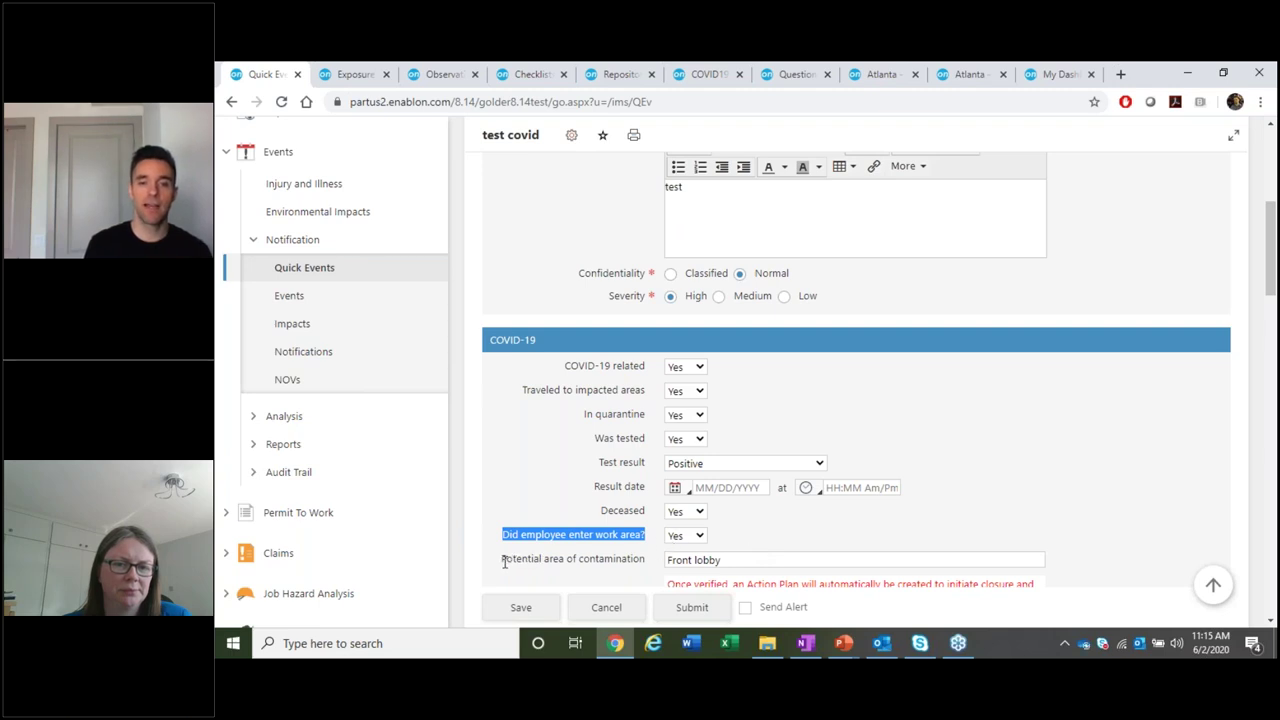
{"action": "left_click_drag", "start_coordinate": [501, 560], "coordinate": [653, 570]}
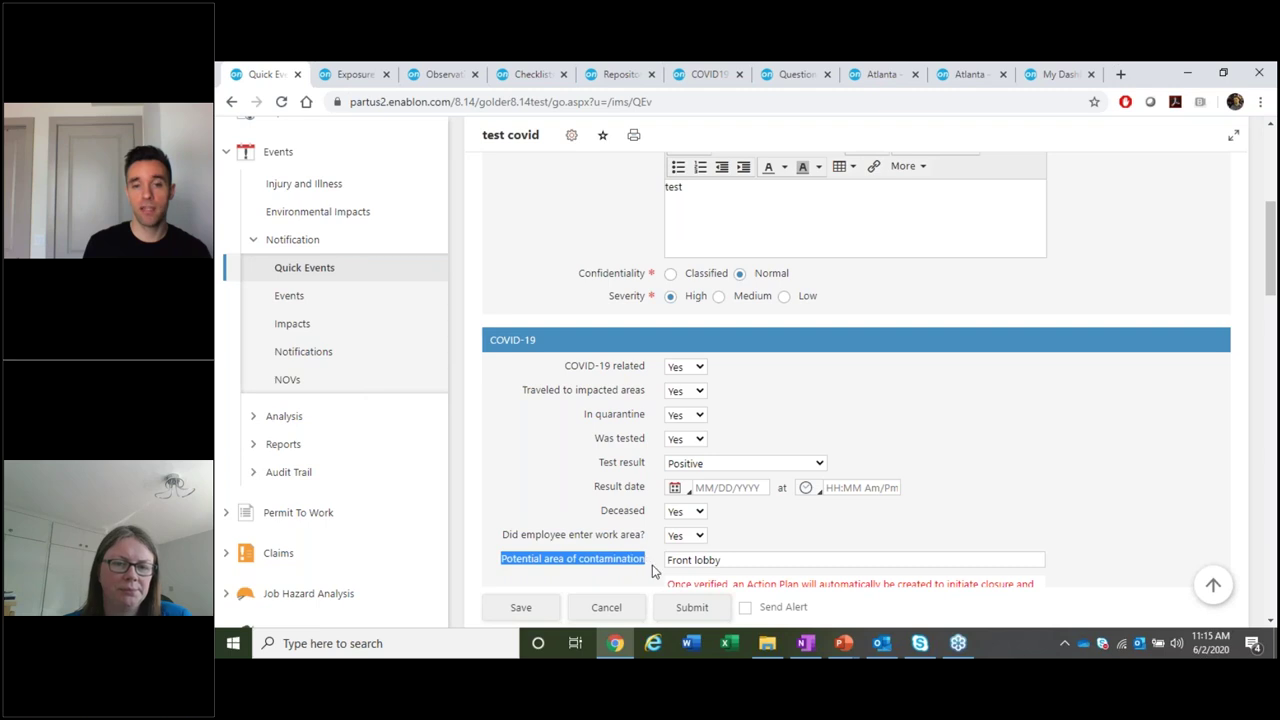
{"action": "triple_click", "coordinate": [742, 560]}
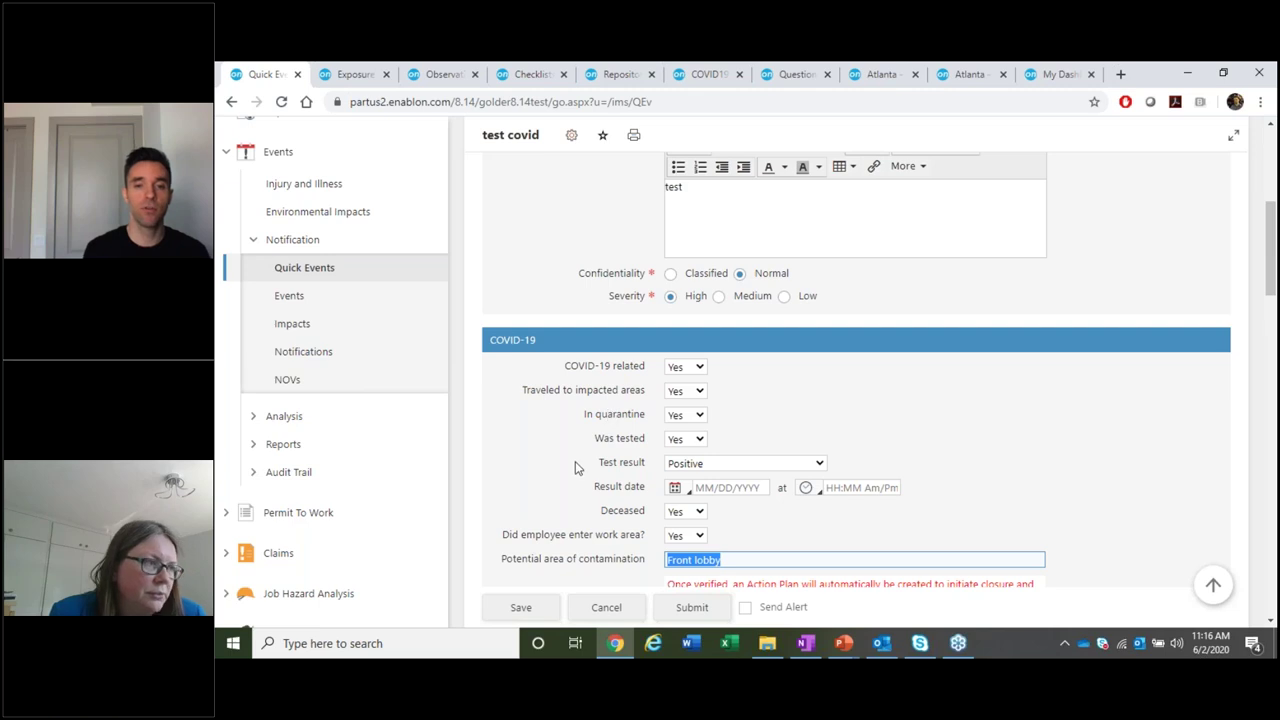
Step: Read the work area question and the red action plan note beneath the potential area of contamination
{"action": "scroll", "coordinate": [575, 470], "scroll_direction": "down", "scroll_amount": 1}
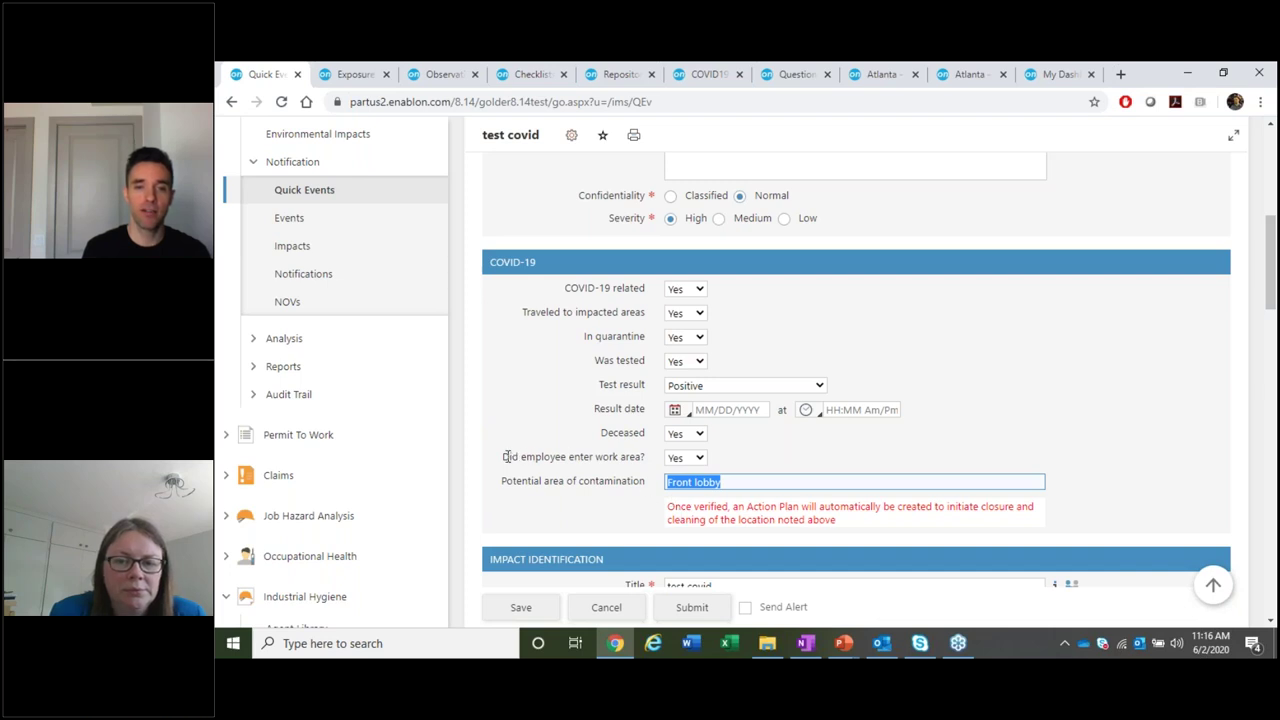
{"action": "left_click_drag", "start_coordinate": [507, 456], "coordinate": [645, 457]}
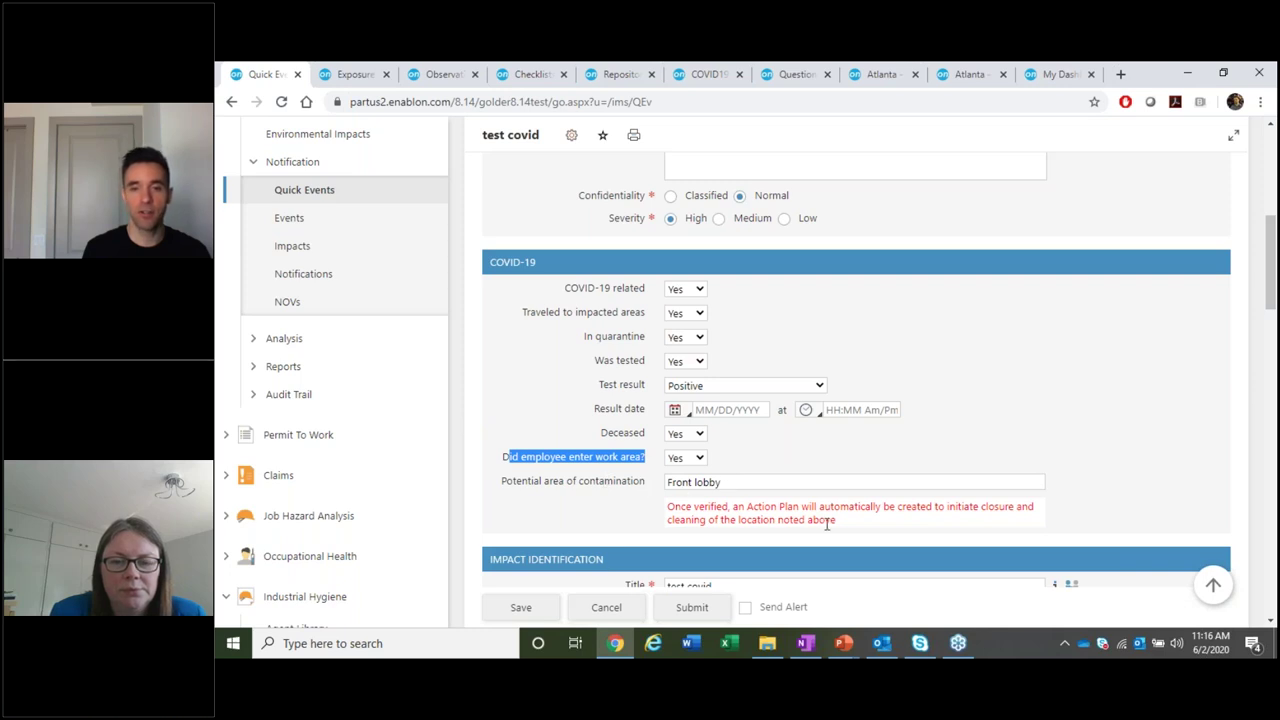
{"action": "left_click_drag", "start_coordinate": [840, 523], "coordinate": [668, 507]}
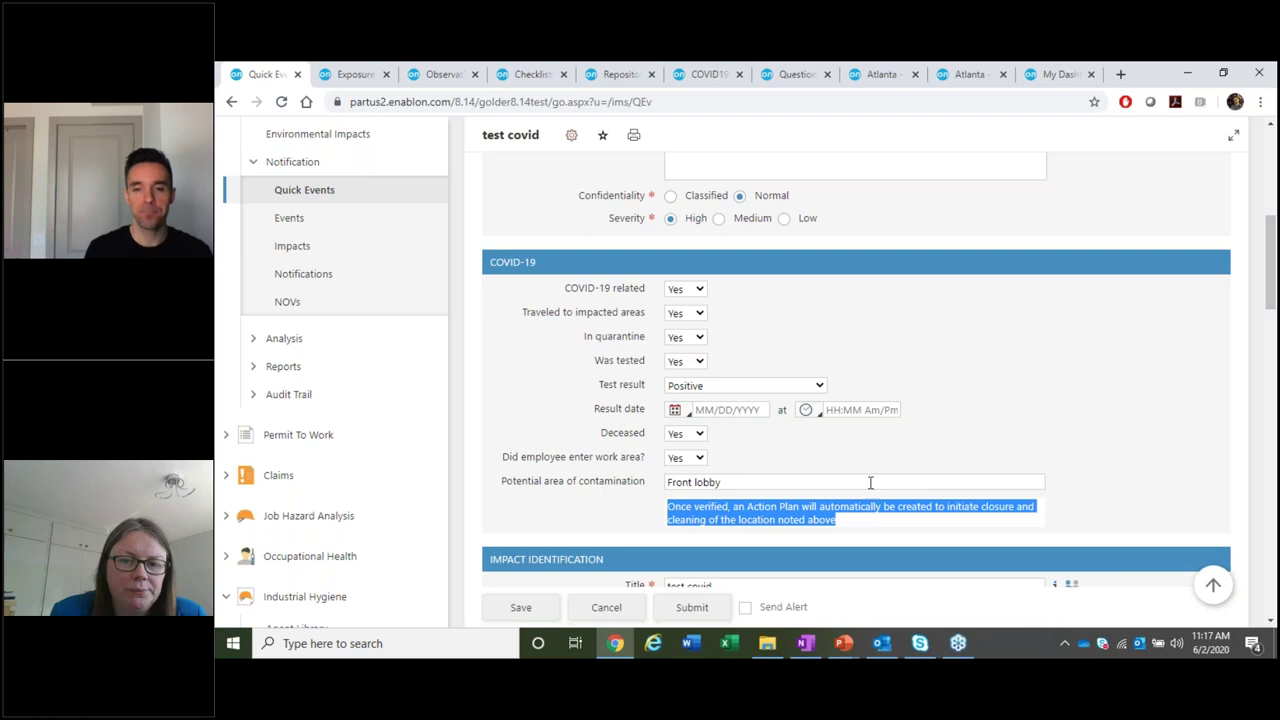
Step: Recheck the event type, the group of COVID-19 answers and the action plan note in the quick event
{"action": "scroll", "coordinate": [913, 474], "scroll_direction": "up", "scroll_amount": 1}
{"action": "scroll", "coordinate": [913, 474], "scroll_direction": "up", "scroll_amount": 3}
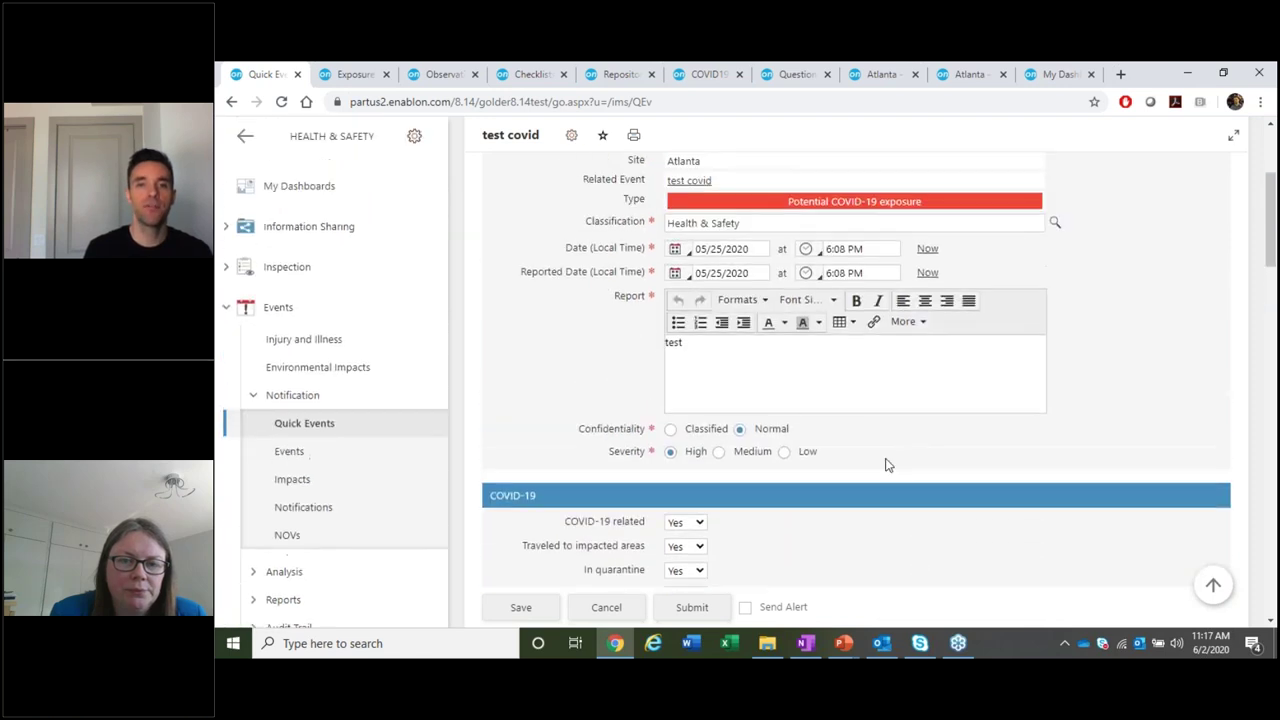
{"action": "left_click_drag", "start_coordinate": [600, 199], "coordinate": [645, 197]}
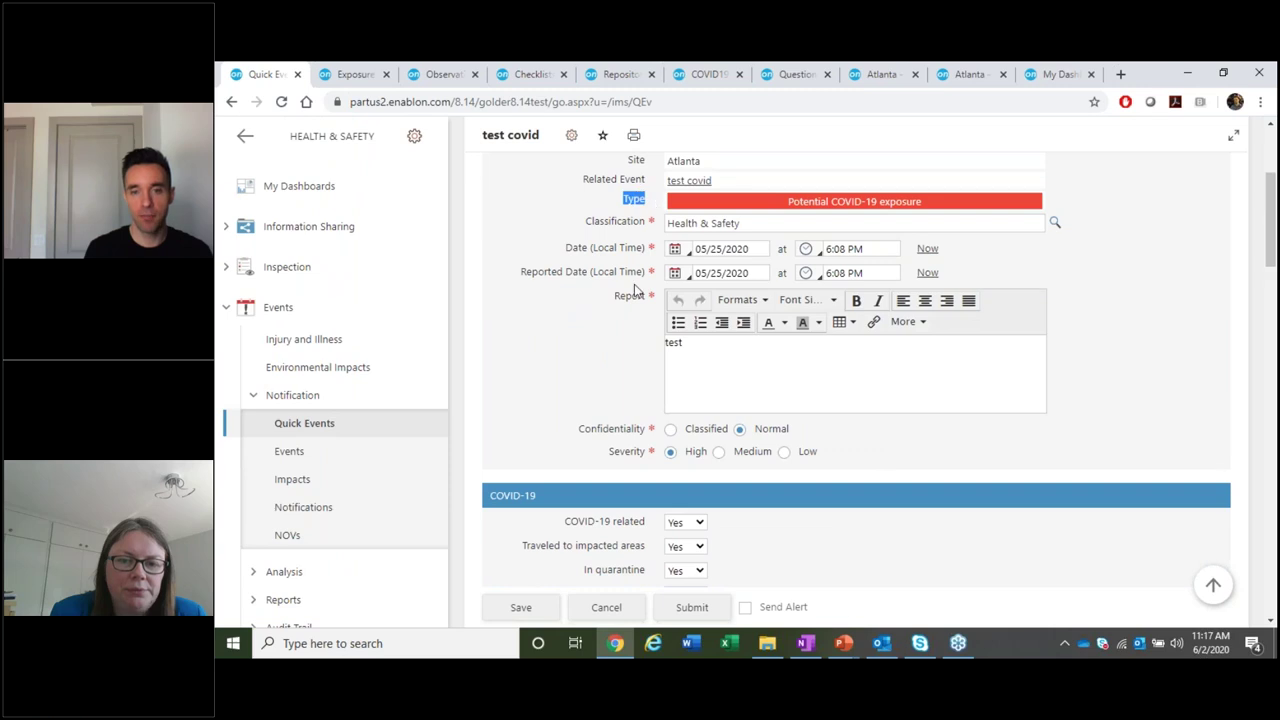
{"action": "scroll", "coordinate": [566, 368], "scroll_direction": "down", "scroll_amount": 2}
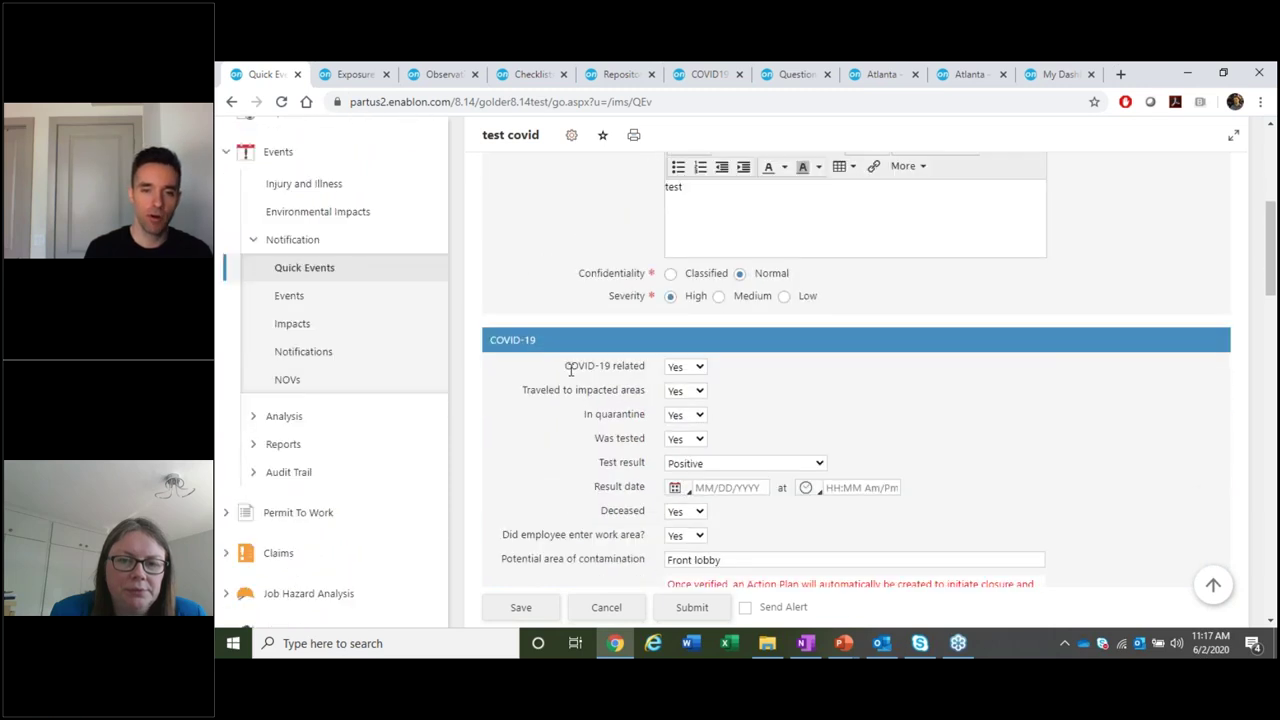
{"action": "left_click_drag", "start_coordinate": [566, 366], "coordinate": [722, 538]}
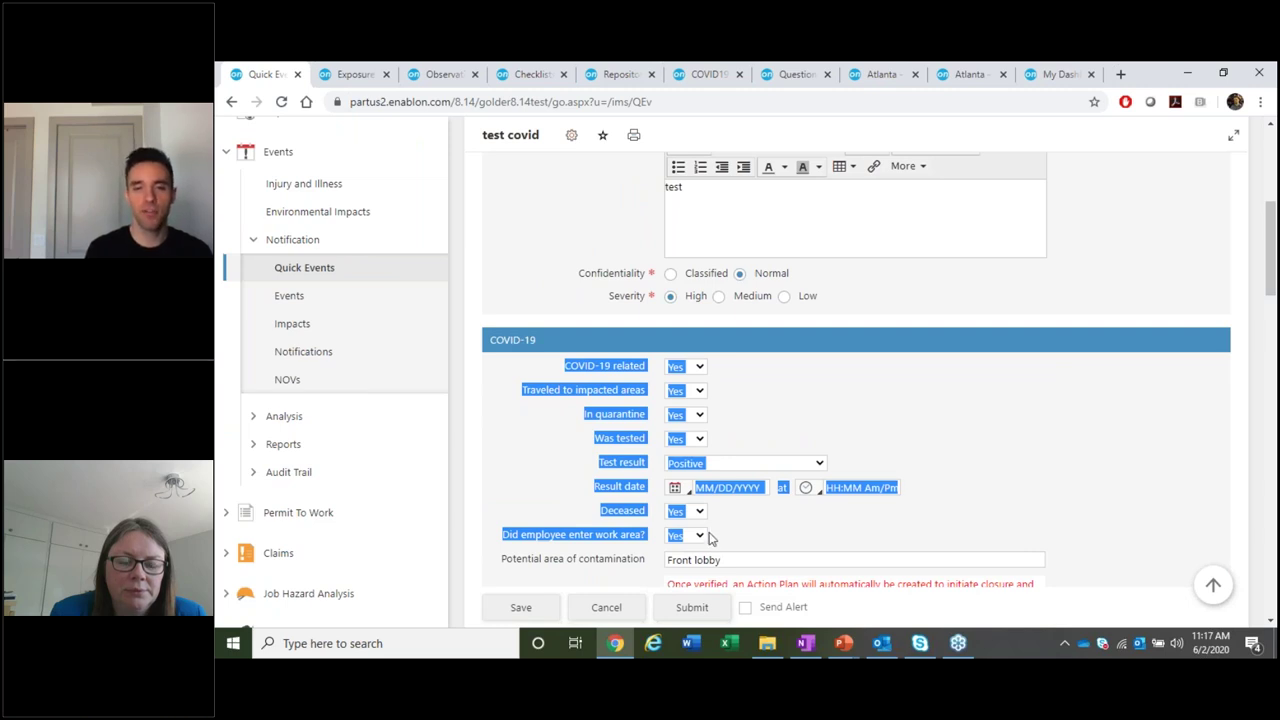
{"action": "scroll", "coordinate": [709, 534], "scroll_direction": "down", "scroll_amount": 1}
{"action": "left_click_drag", "start_coordinate": [836, 519], "coordinate": [672, 507]}
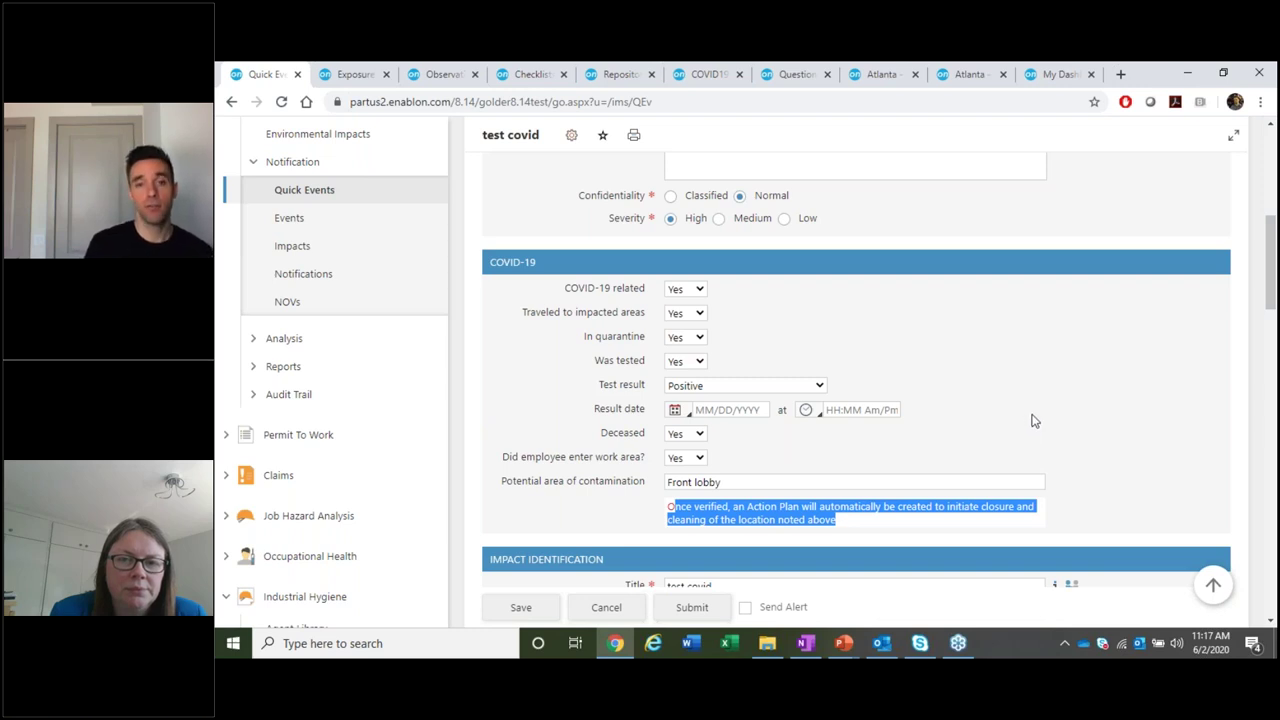
{"action": "scroll", "coordinate": [1031, 422], "scroll_direction": "up", "scroll_amount": 1}
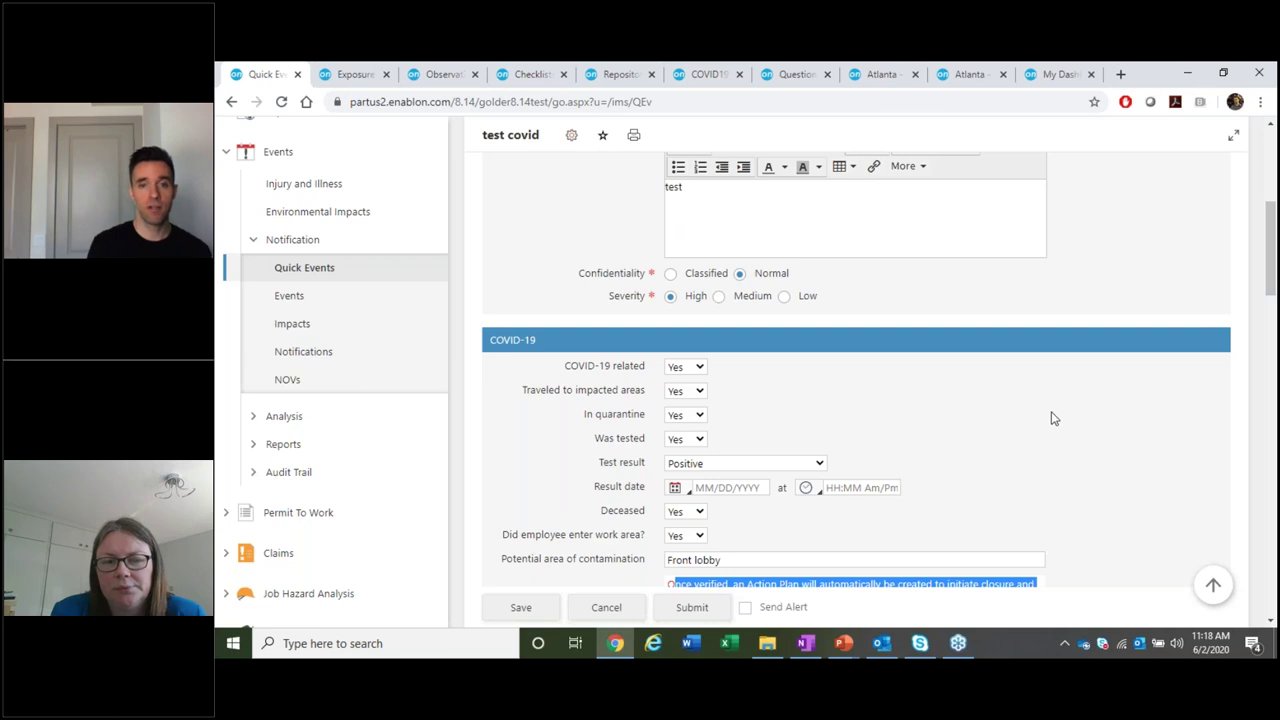
{"action": "scroll", "coordinate": [1051, 418], "scroll_direction": "up", "scroll_amount": 1}
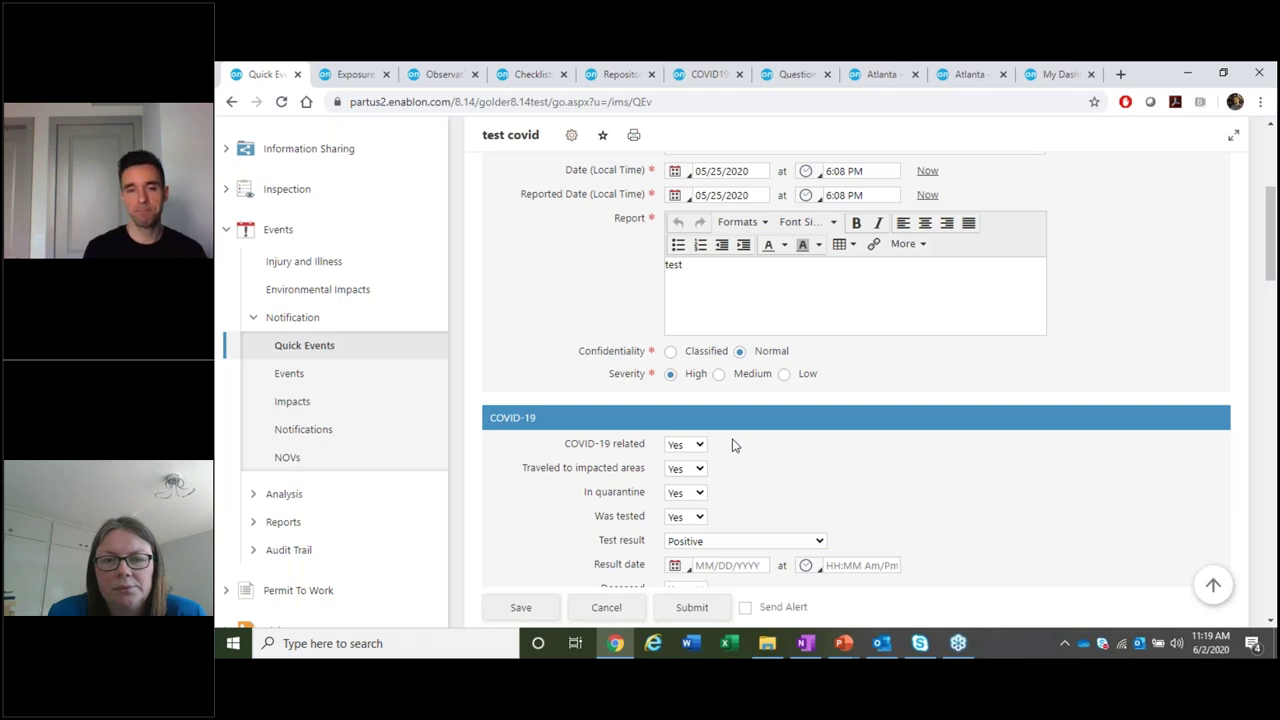
{"action": "scroll", "coordinate": [588, 400], "scroll_direction": "up", "scroll_amount": 1}
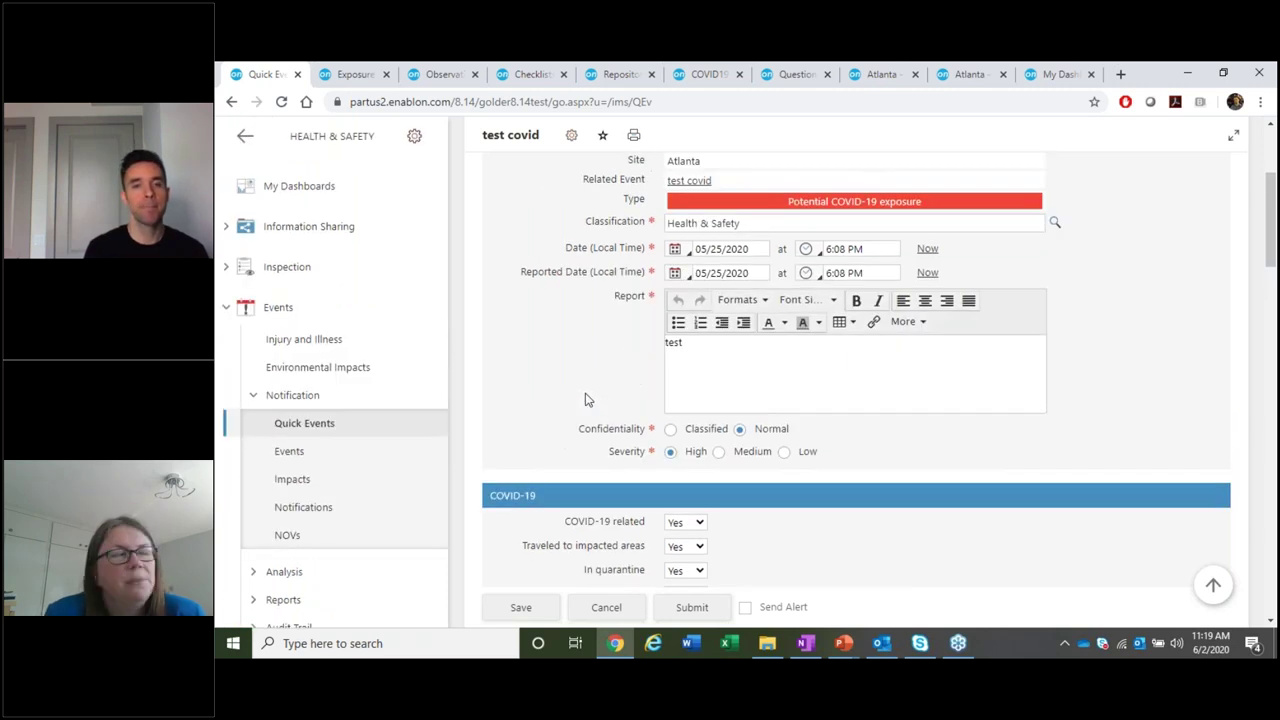
{"action": "scroll", "coordinate": [588, 400], "scroll_direction": "up", "scroll_amount": 1}
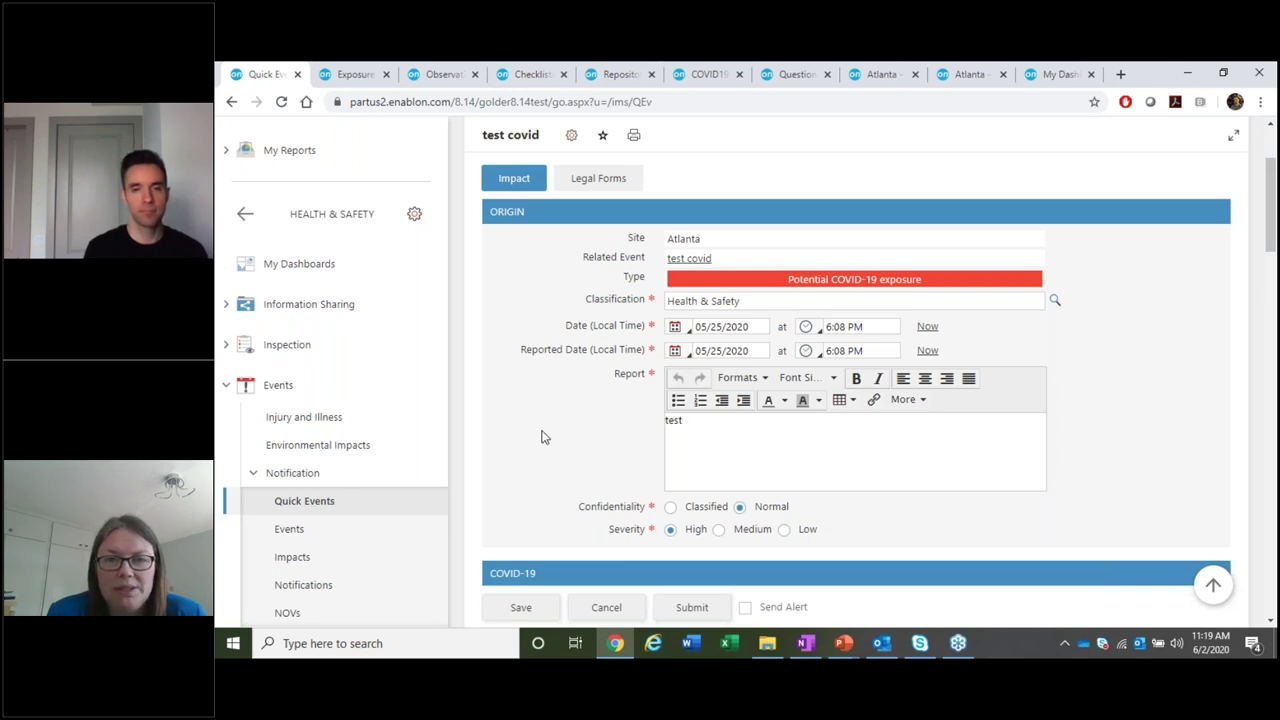
{"action": "scroll", "coordinate": [542, 437], "scroll_direction": "down", "scroll_amount": 1}
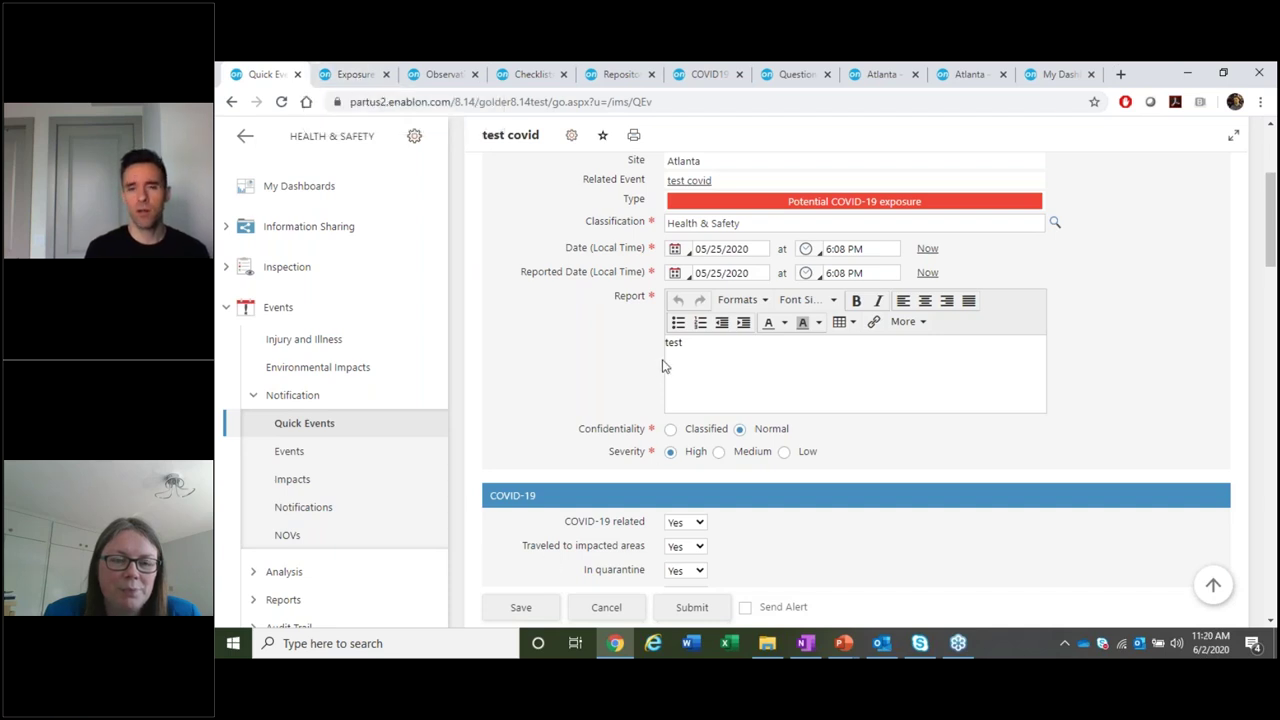
Step: Switch to the COVID Test exposure assessment and review its identification details and the travel, quarantine and positive test questions
{"action": "left_click", "coordinate": [352, 77]}
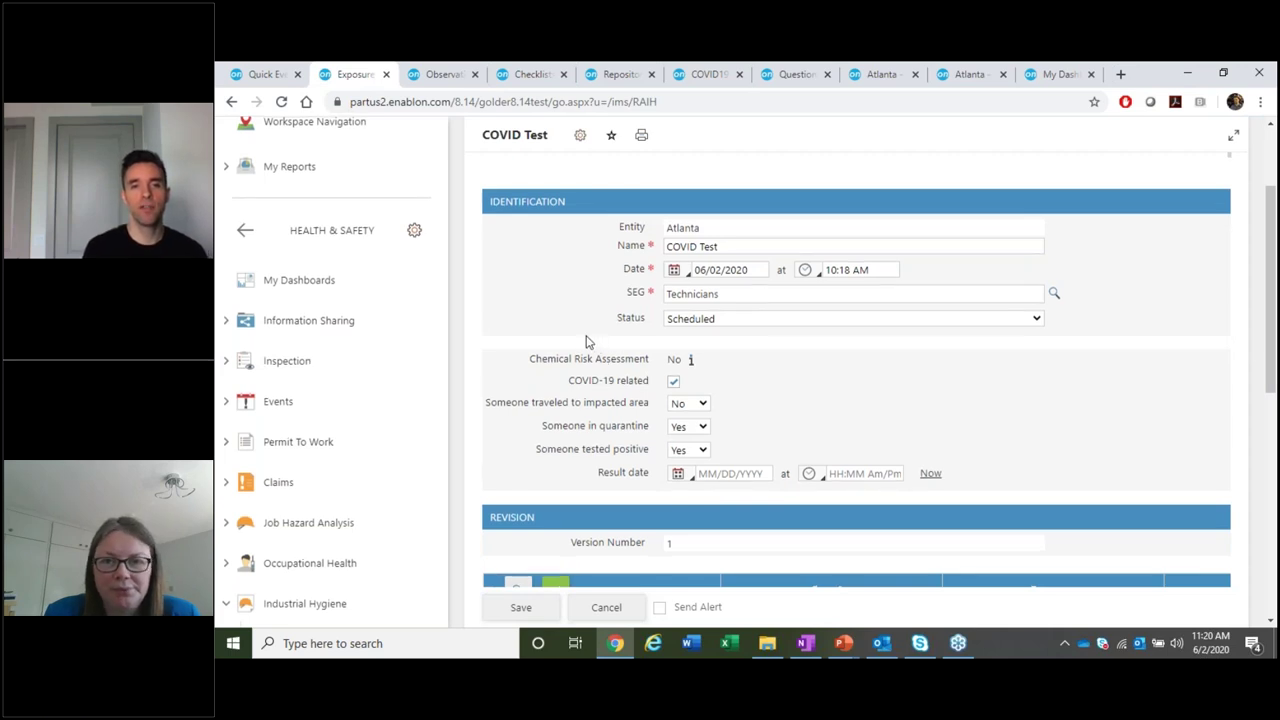
{"action": "scroll", "coordinate": [587, 341], "scroll_direction": "up", "scroll_amount": 2}
{"action": "scroll", "coordinate": [587, 341], "scroll_direction": "up", "scroll_amount": 1}
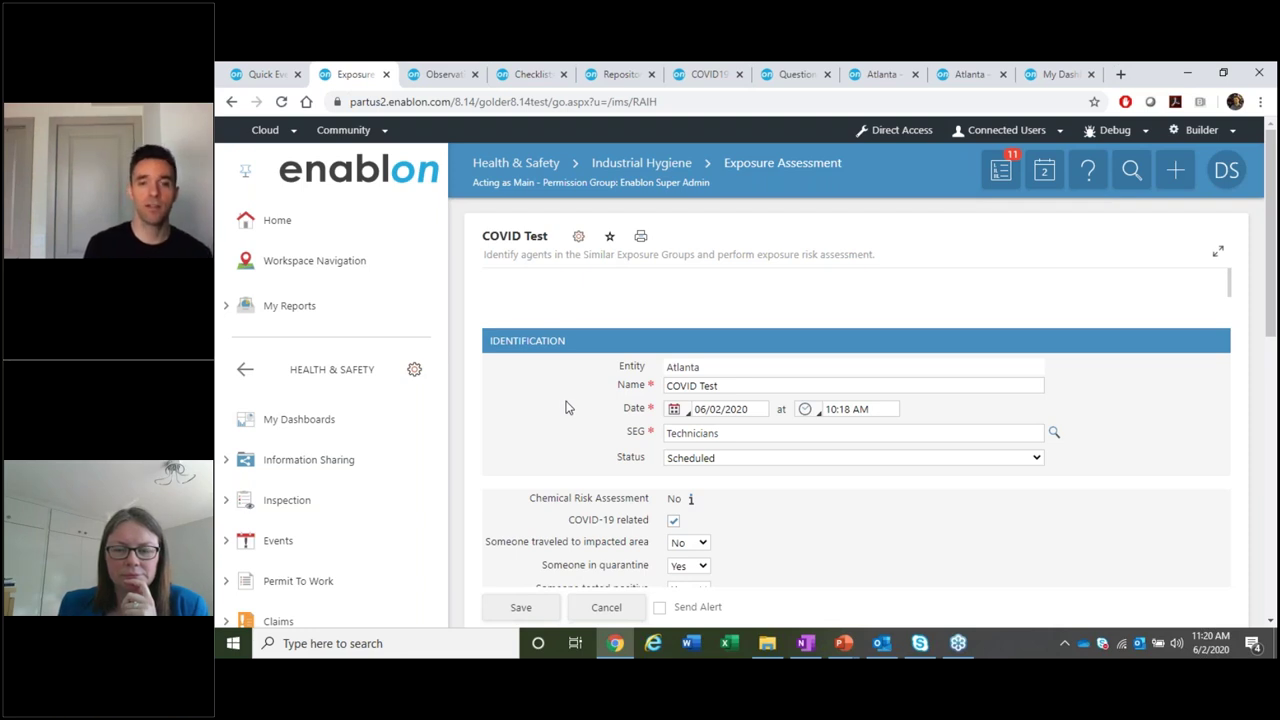
{"action": "scroll", "coordinate": [565, 407], "scroll_direction": "down", "scroll_amount": 3}
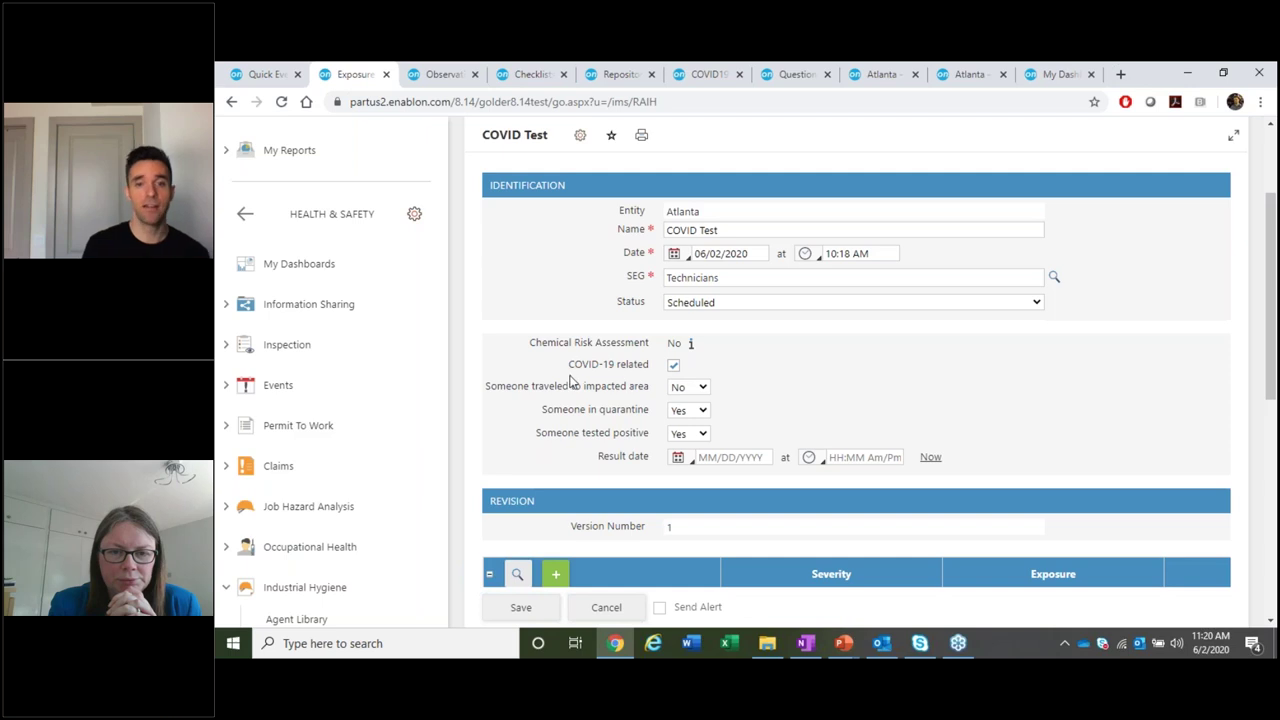
{"action": "scroll", "coordinate": [567, 385], "scroll_direction": "down", "scroll_amount": 2}
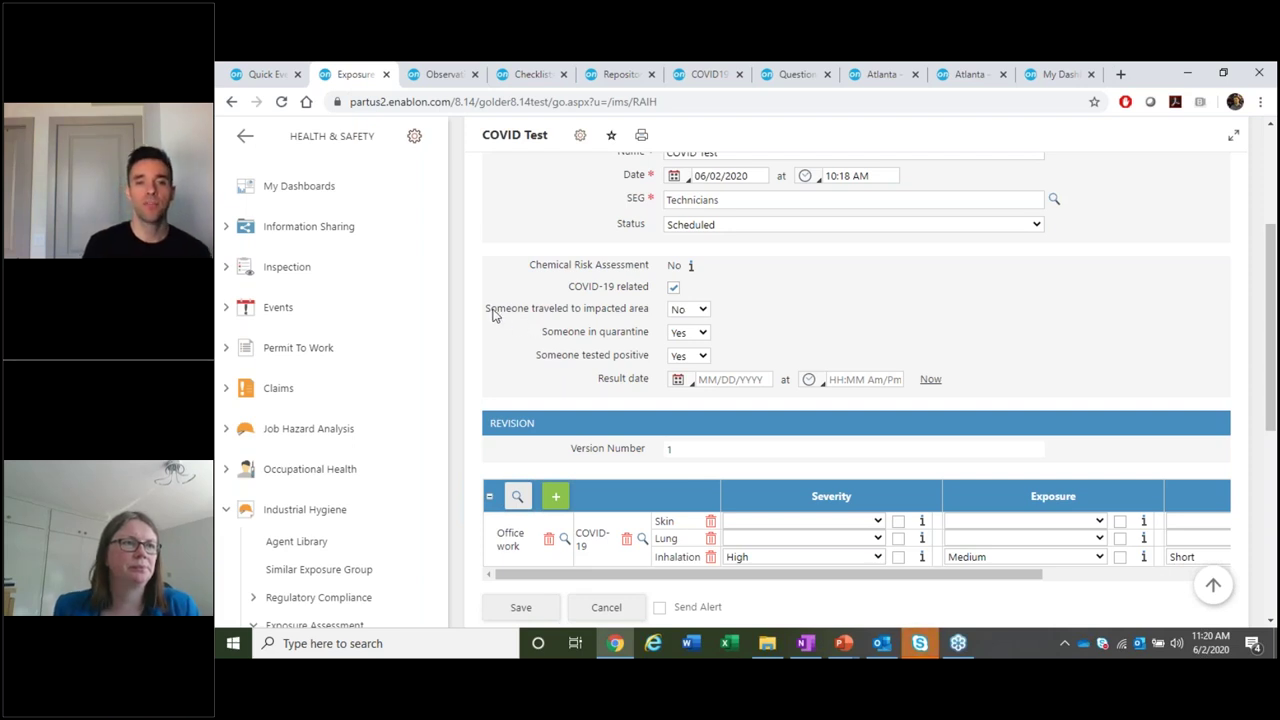
{"action": "left_click_drag", "start_coordinate": [487, 310], "coordinate": [640, 320]}
{"action": "left_click_drag", "start_coordinate": [542, 332], "coordinate": [649, 333]}
{"action": "left_click_drag", "start_coordinate": [537, 358], "coordinate": [641, 366]}
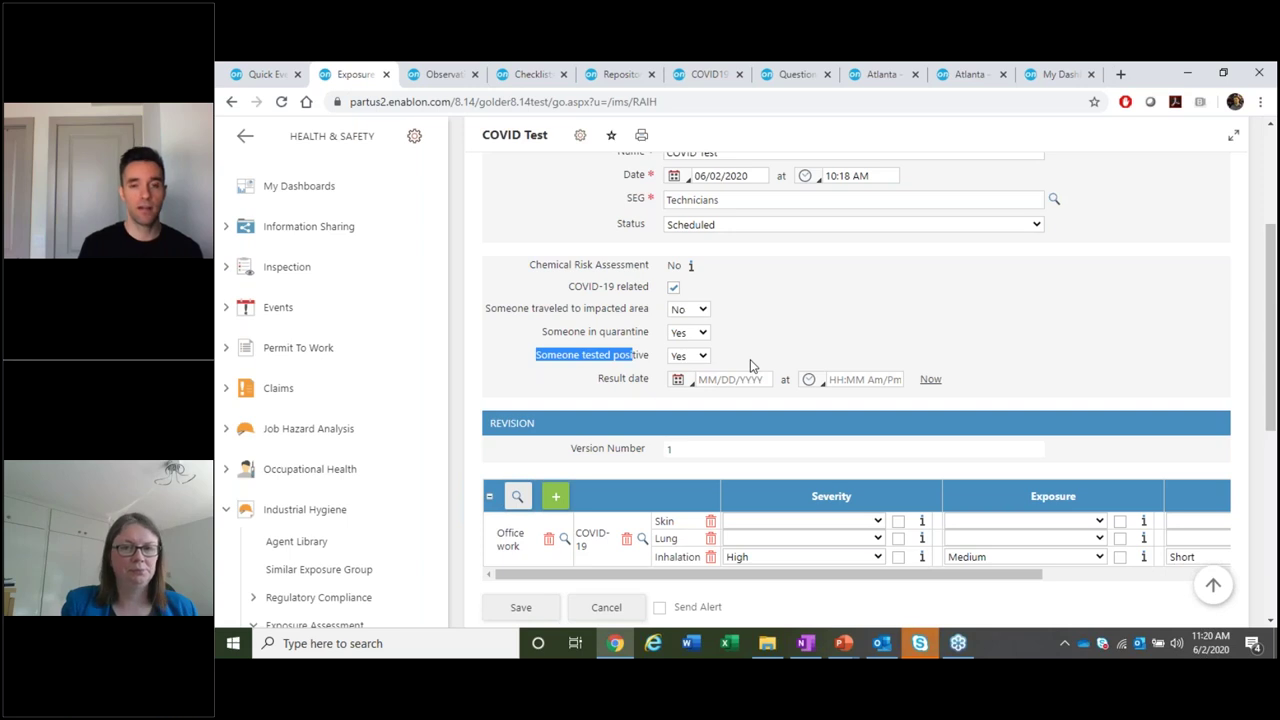
Step: Shrink the page display to examine the Office work COVID-19 risk table across severity, exposure, duration and criticality
{"action": "scroll", "coordinate": [620, 395], "scroll_direction": "down", "scroll_amount": 1}
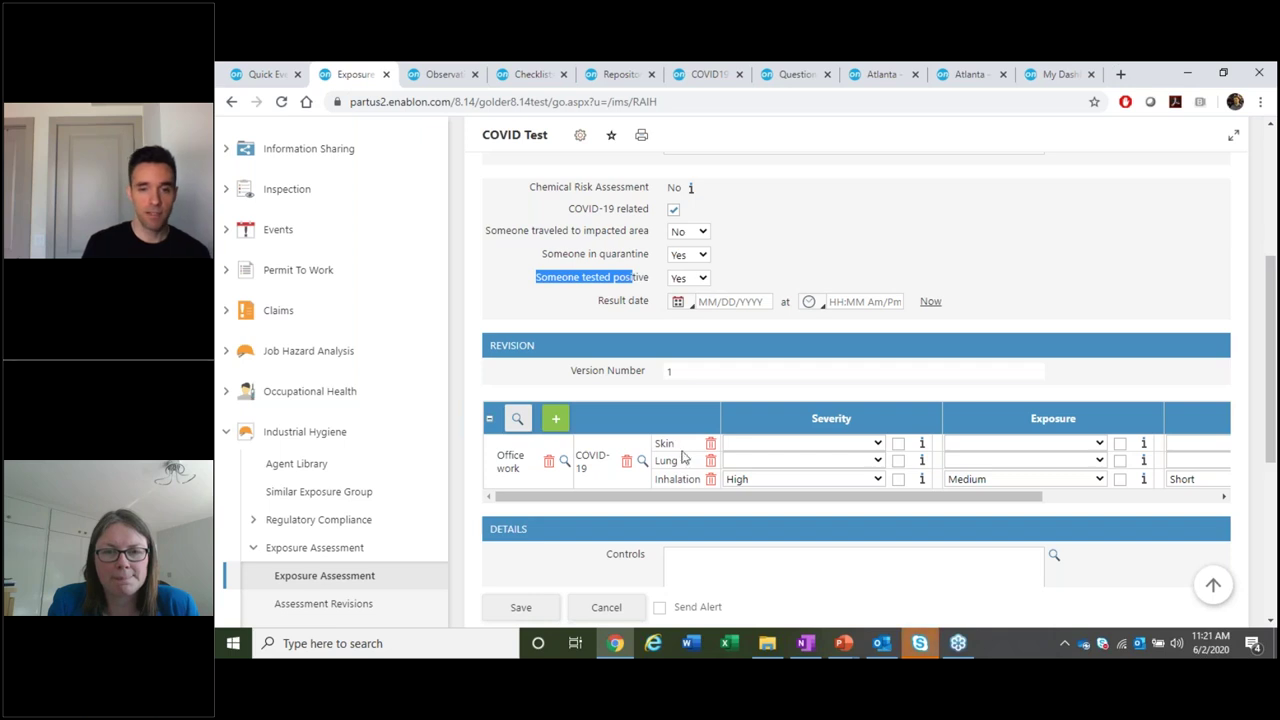
{"action": "left_click", "coordinate": [777, 393]}
{"action": "key", "text": "ctrl+minus"}
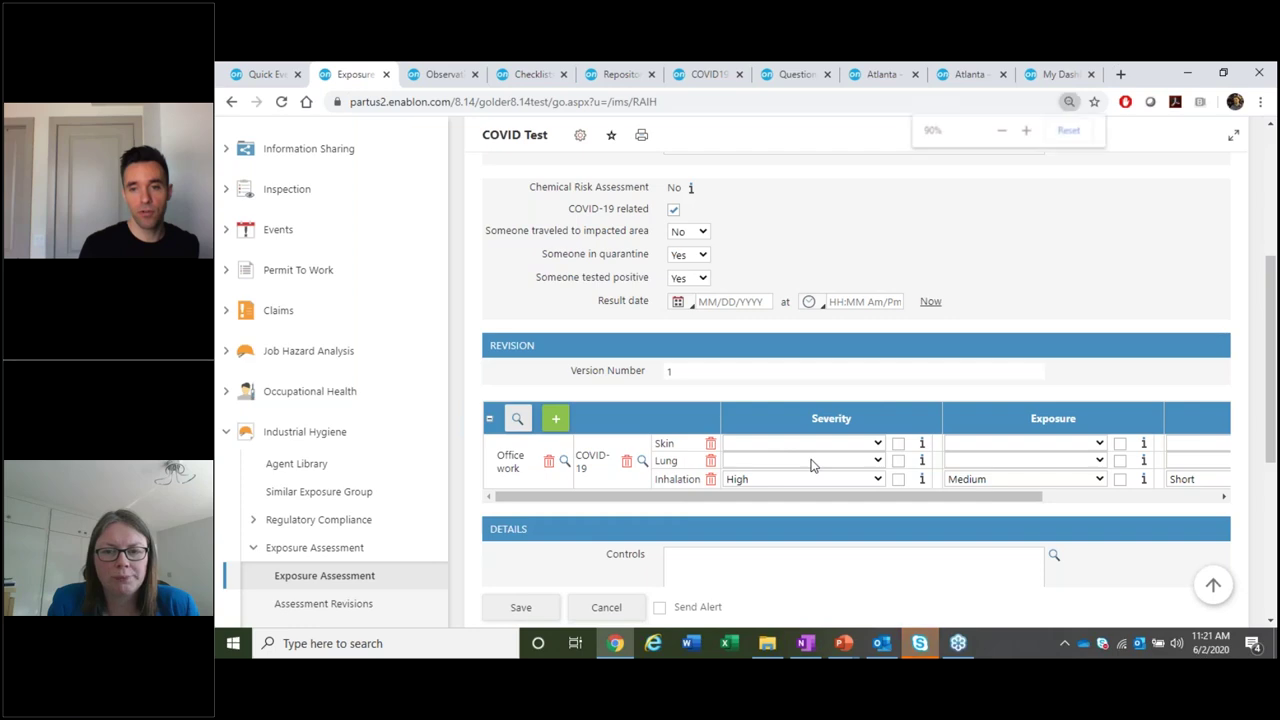
{"action": "key", "text": "ctrl+minus"}
{"action": "key", "text": "ctrl+minus"}
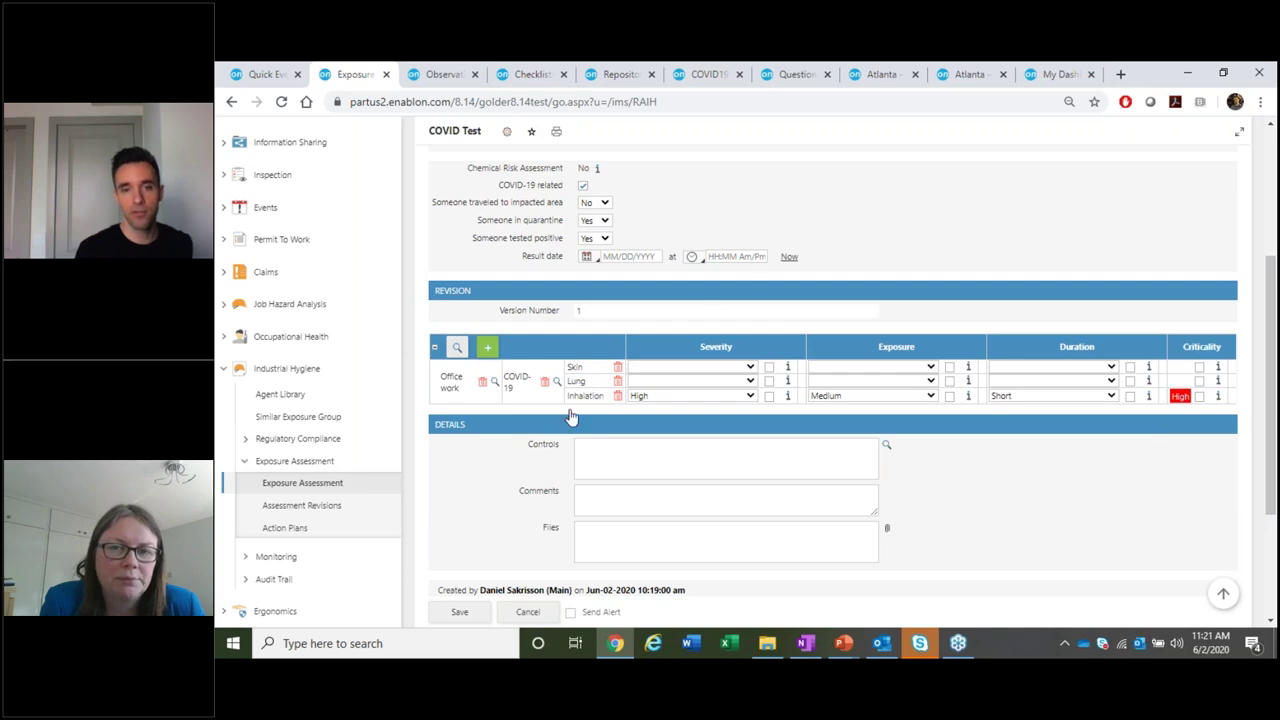
Step: Highlight the travel, quarantine, positive test and result date fields of the COVID Test assessment and restore the page's normal display size
{"action": "scroll", "coordinate": [693, 408], "scroll_direction": "up", "scroll_amount": 1}
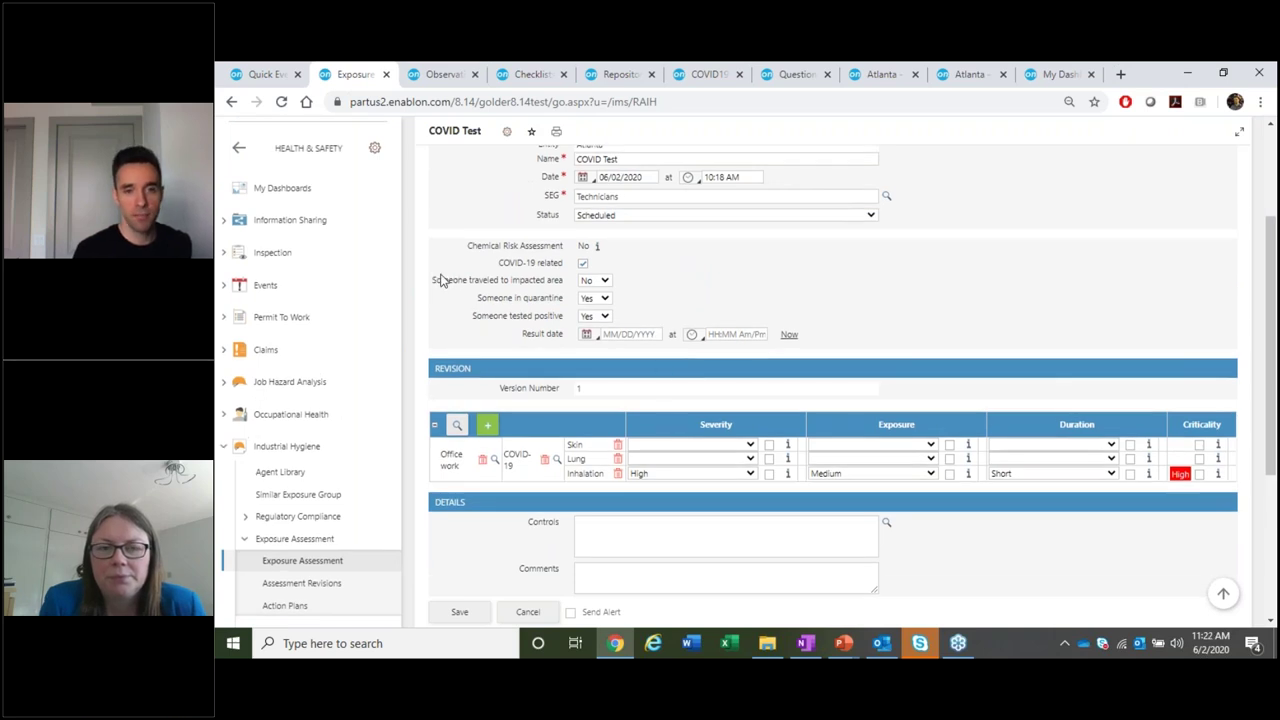
{"action": "left_click_drag", "start_coordinate": [436, 280], "coordinate": [586, 333]}
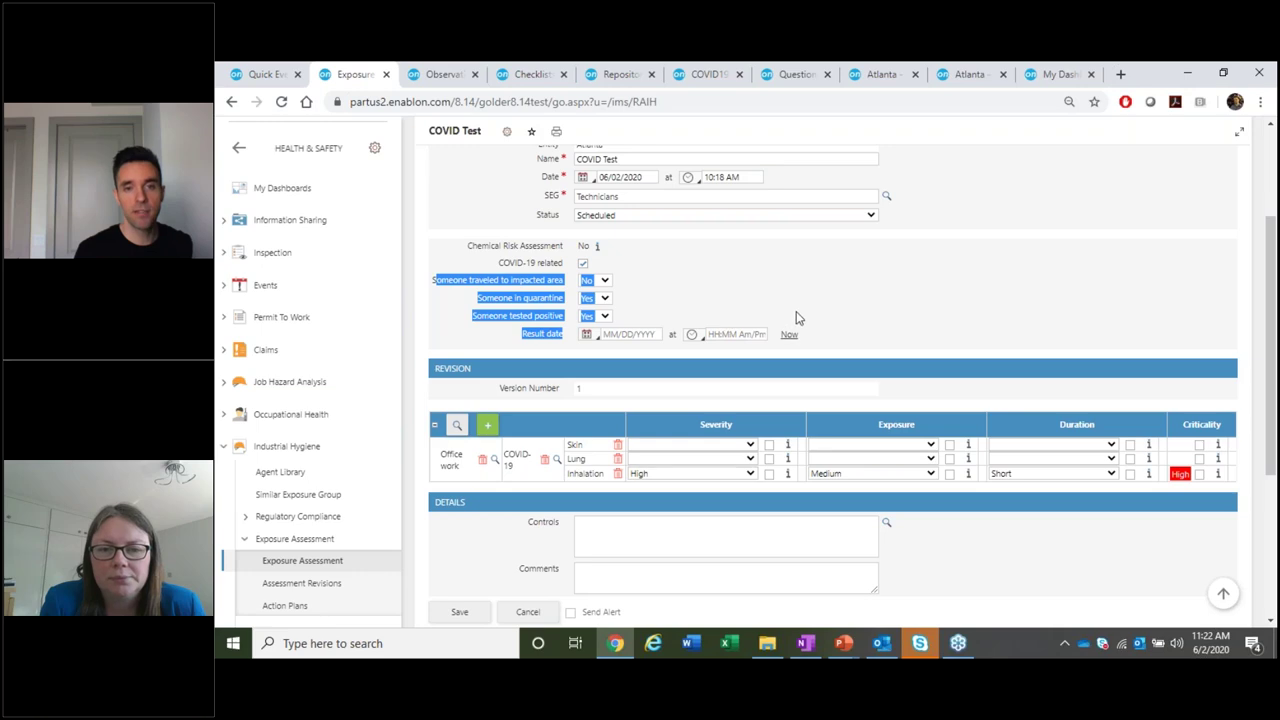
{"action": "key", "text": "ctrl+plus"}
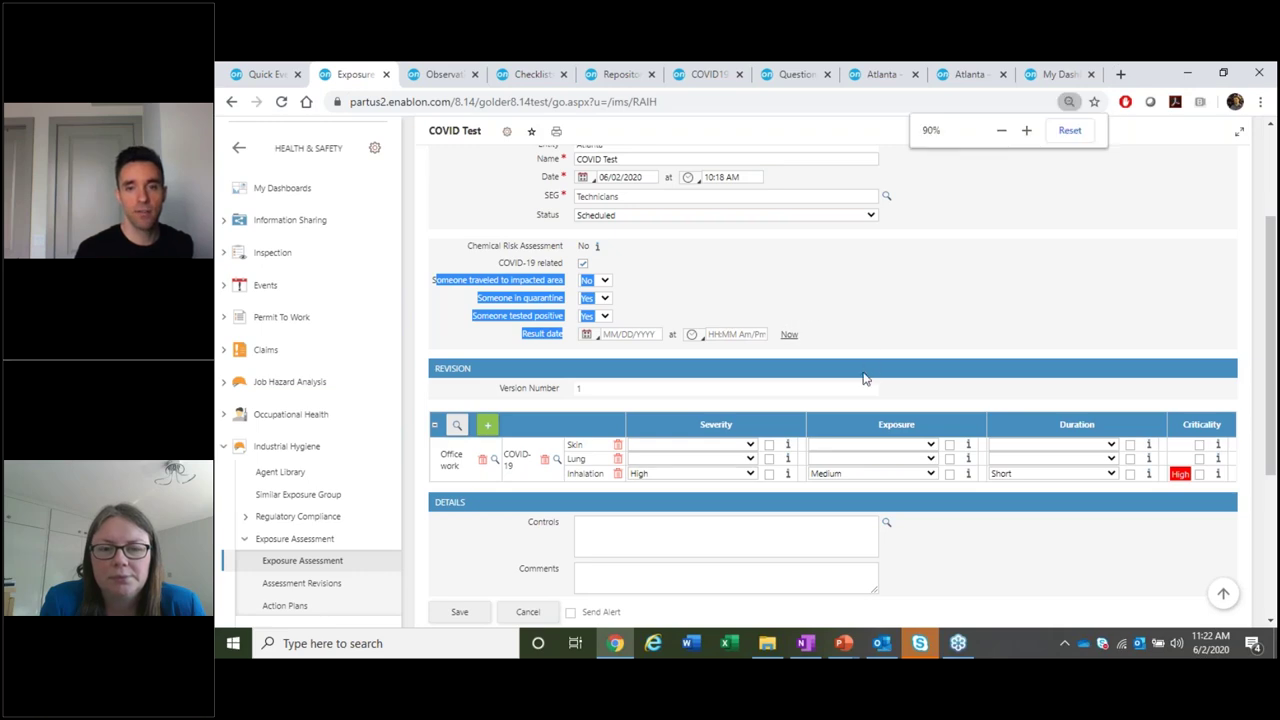
{"action": "key", "text": "ctrl+plus"}
{"action": "left_click", "coordinate": [754, 337]}
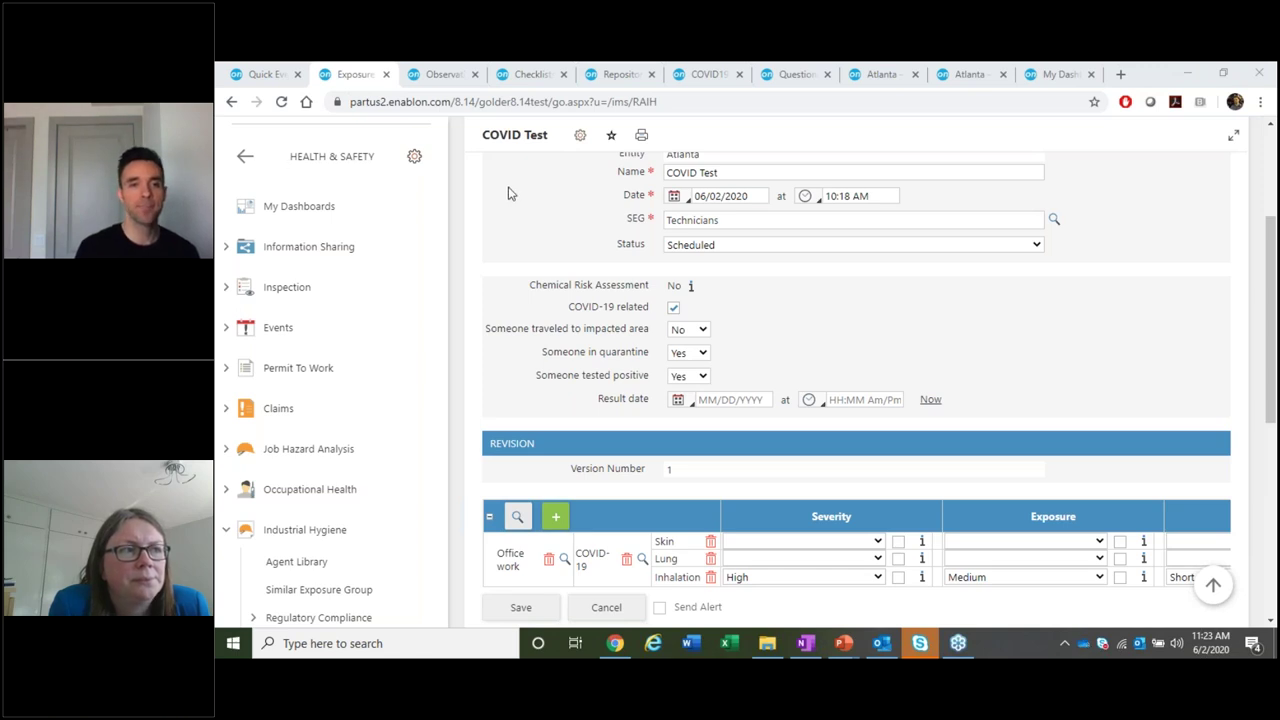
Step: Switch to the COVID-19 Prevention: Technicians observation and review its identification, timeline and status, and checklist of safe and at-risk counts
{"action": "left_click", "coordinate": [437, 78]}
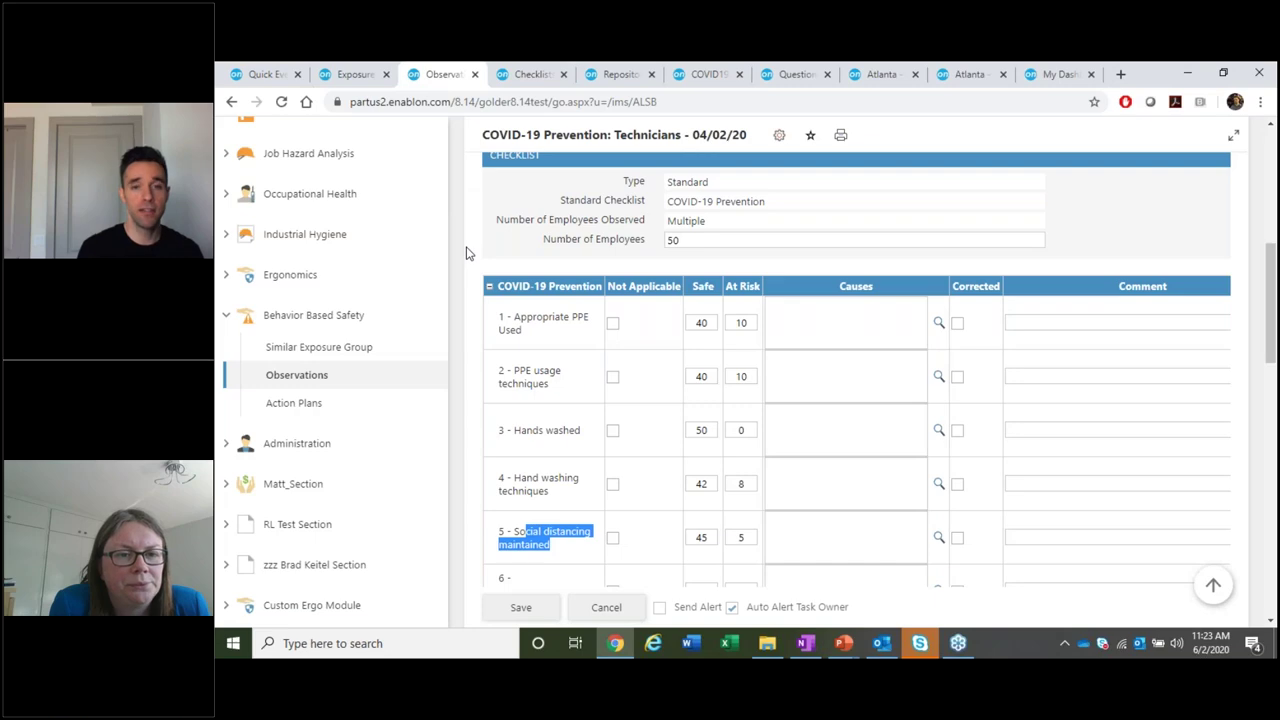
{"action": "scroll", "coordinate": [466, 253], "scroll_direction": "up", "scroll_amount": 3}
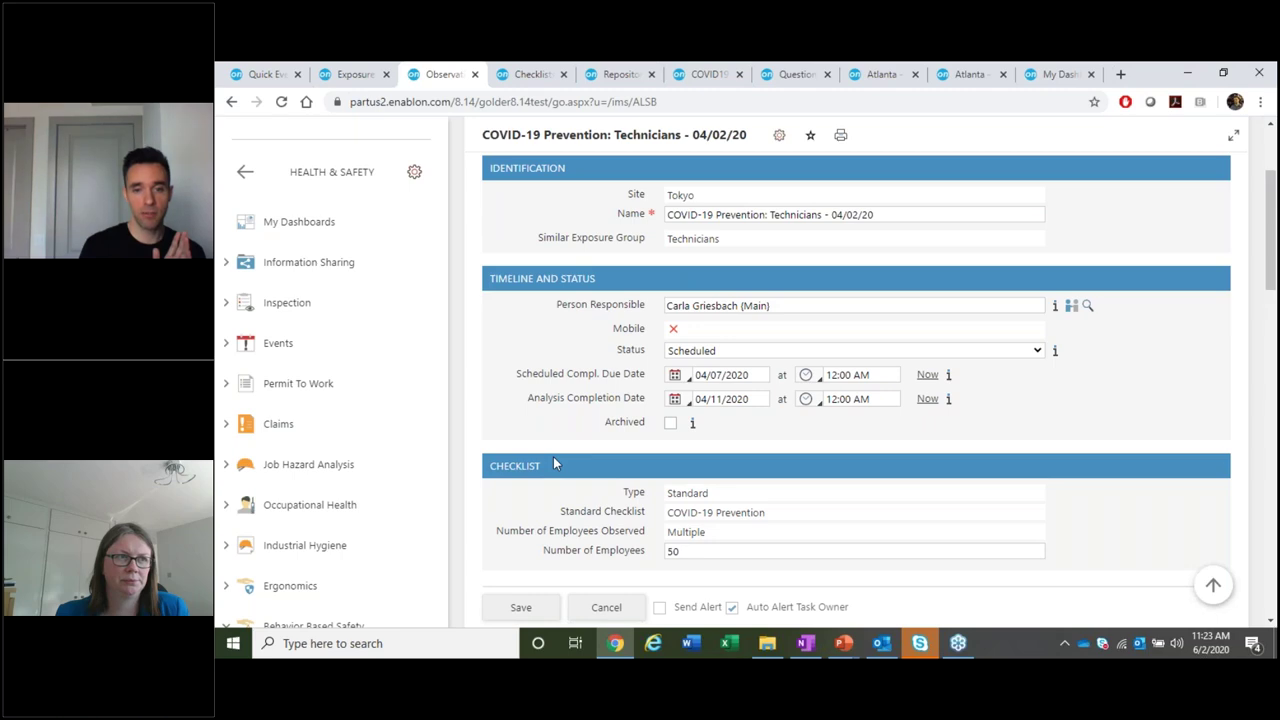
{"action": "scroll", "coordinate": [553, 456], "scroll_direction": "down", "scroll_amount": 4}
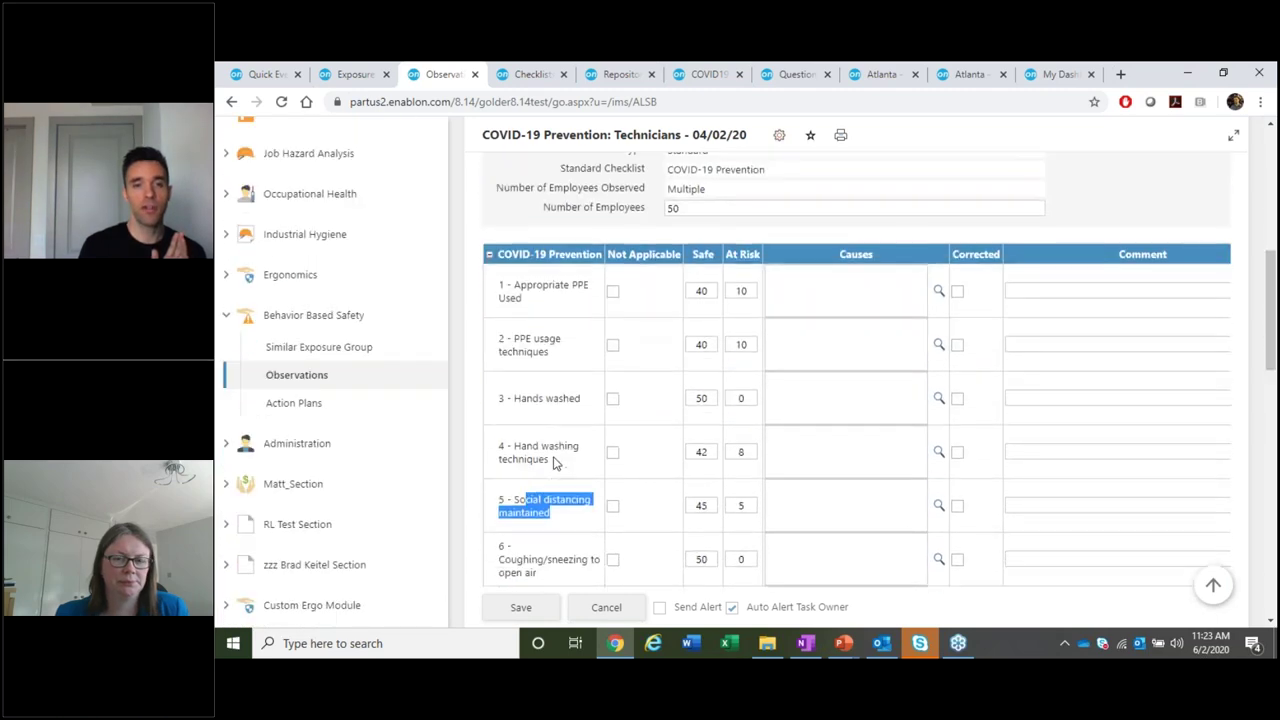
{"action": "scroll", "coordinate": [557, 463], "scroll_direction": "down", "scroll_amount": 2}
{"action": "scroll", "coordinate": [557, 463], "scroll_direction": "up", "scroll_amount": 1}
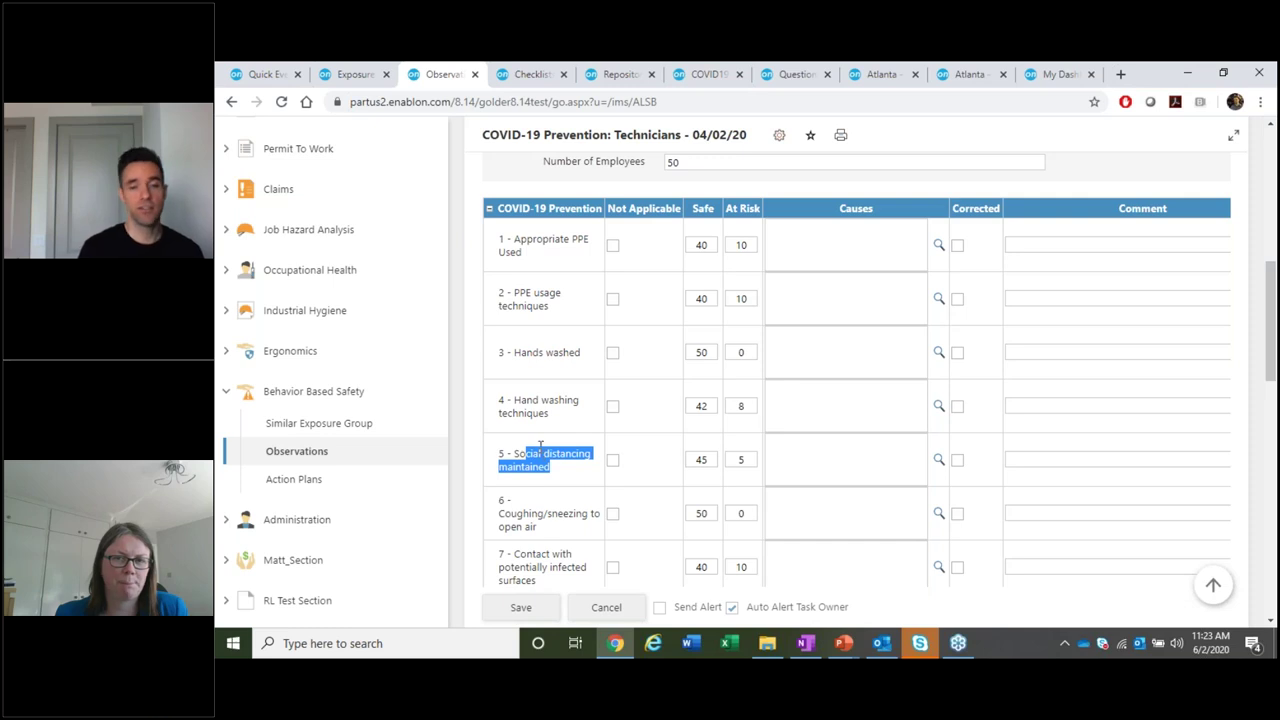
Step: Highlight the first four checklist items one by one: appropriate PPE used, PPE usage techniques, hands washed and hand washing techniques
{"action": "left_click", "coordinate": [532, 257]}
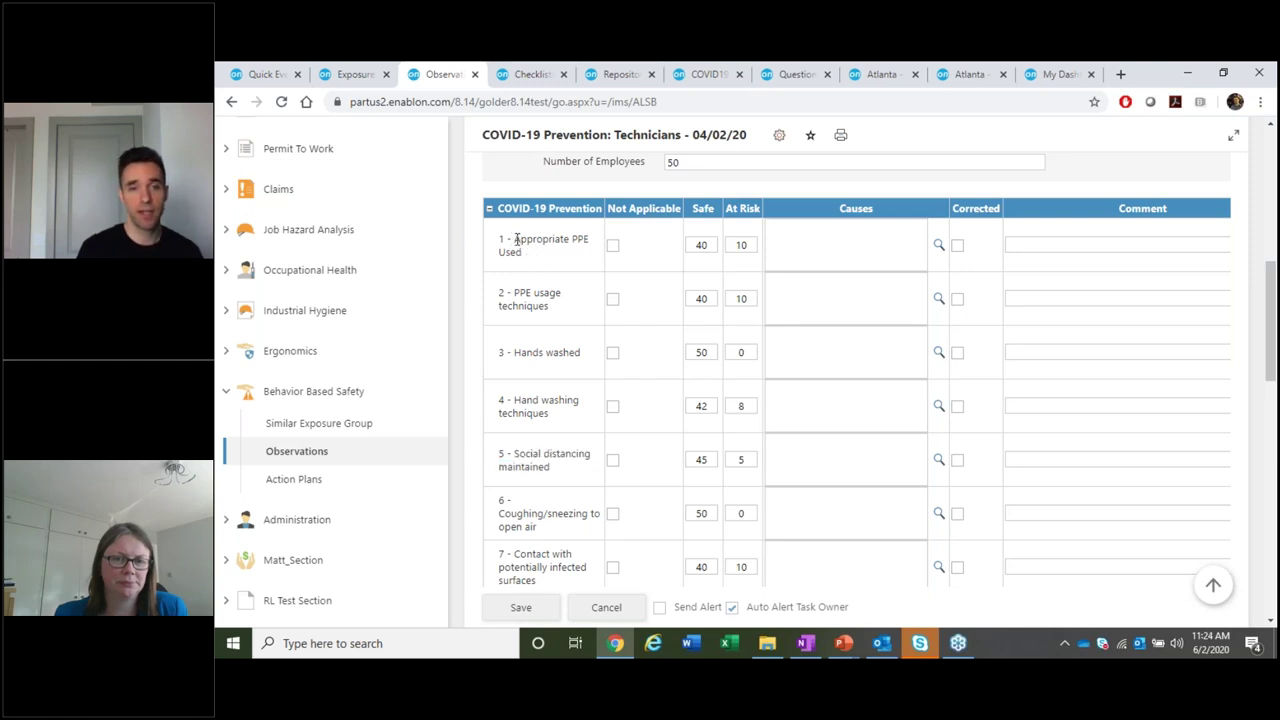
{"action": "left_click_drag", "start_coordinate": [515, 240], "coordinate": [527, 256]}
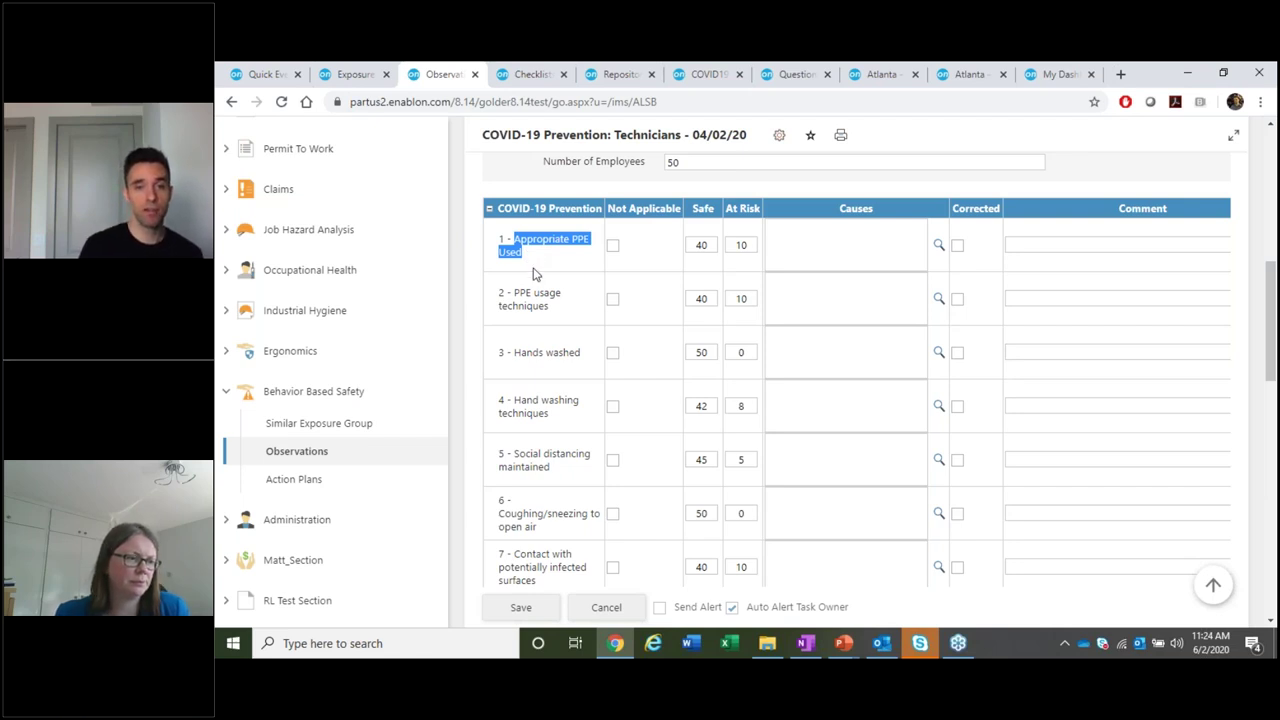
{"action": "left_click_drag", "start_coordinate": [514, 292], "coordinate": [550, 307]}
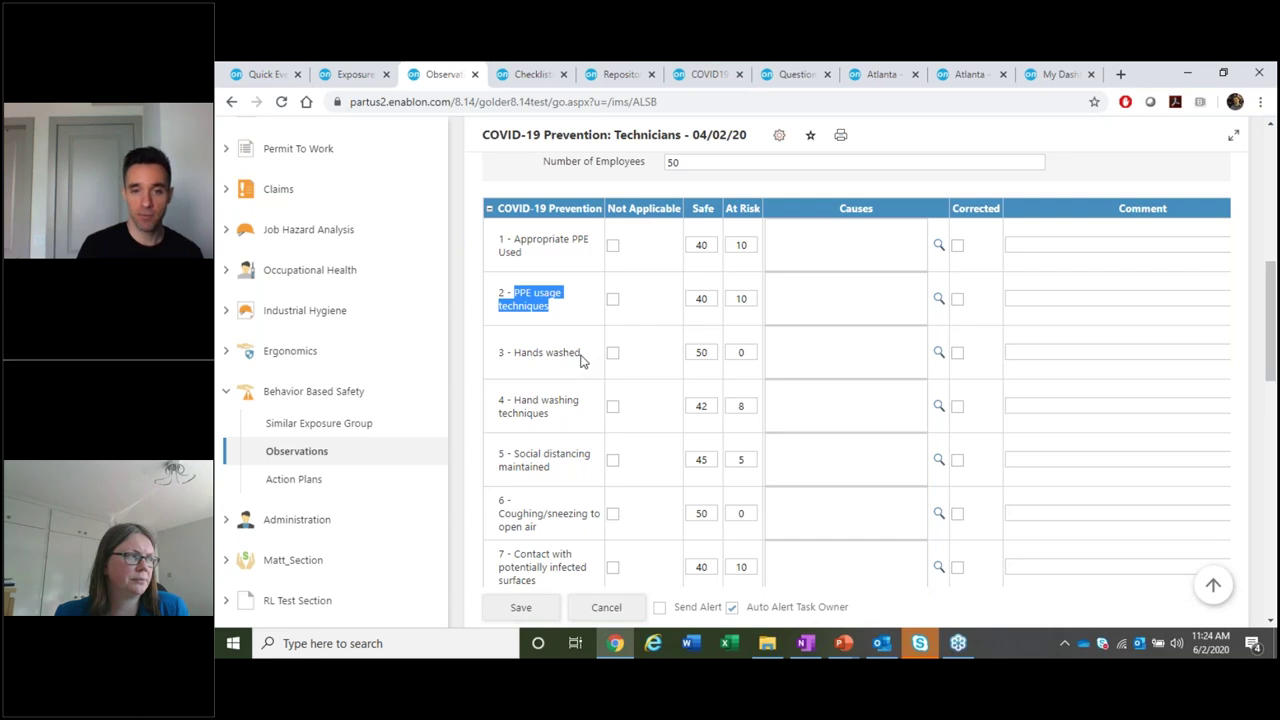
{"action": "left_click_drag", "start_coordinate": [583, 360], "coordinate": [513, 355]}
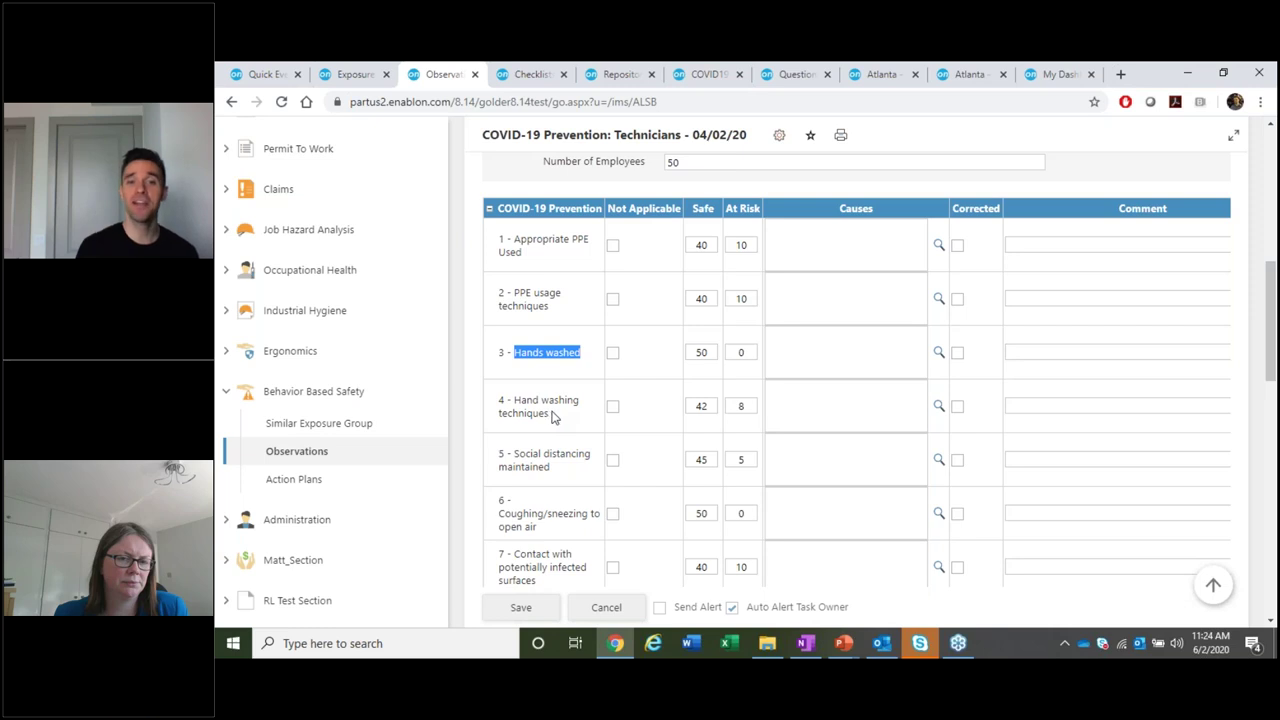
{"action": "left_click_drag", "start_coordinate": [552, 416], "coordinate": [514, 400]}
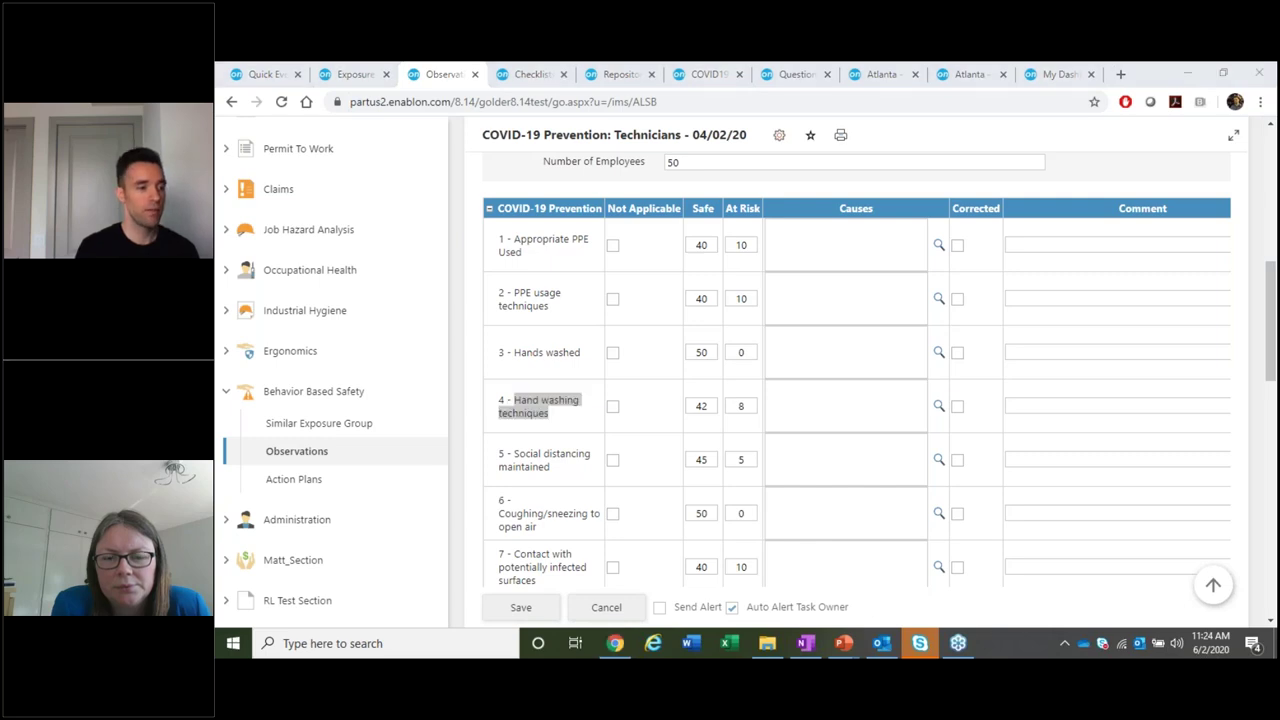
Step: Go back to the Keep People Safe slide in the presentation to view the mobile Report Behavior screen, and return to the browser observation
{"action": "key", "text": "Left"}
{"action": "key", "text": "Left"}
{"action": "key", "text": "Left"}
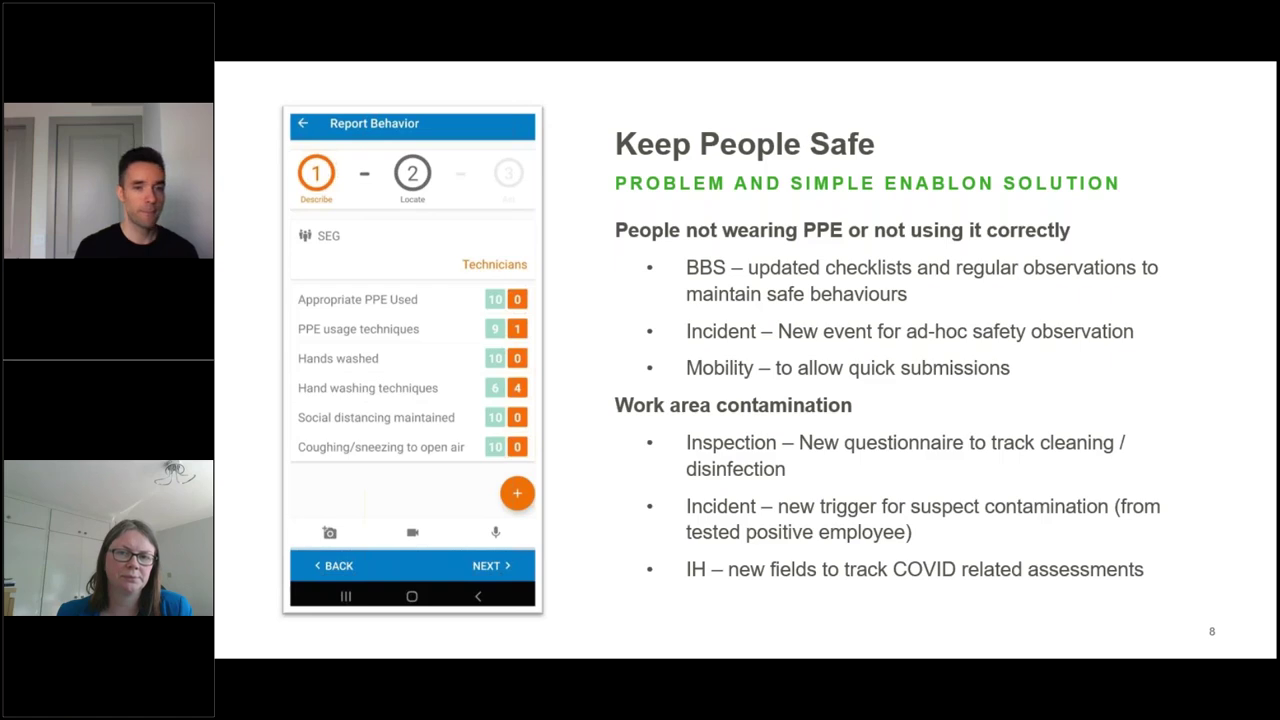
{"action": "key", "text": "alt+Tab"}
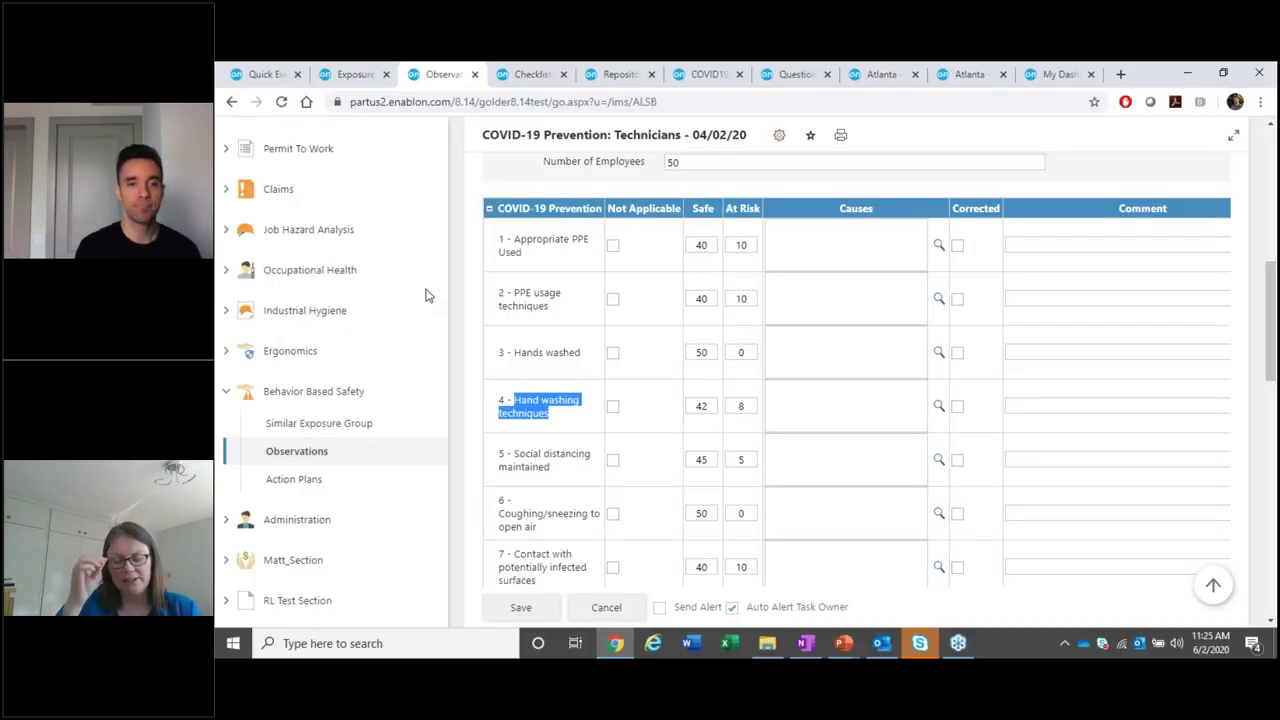